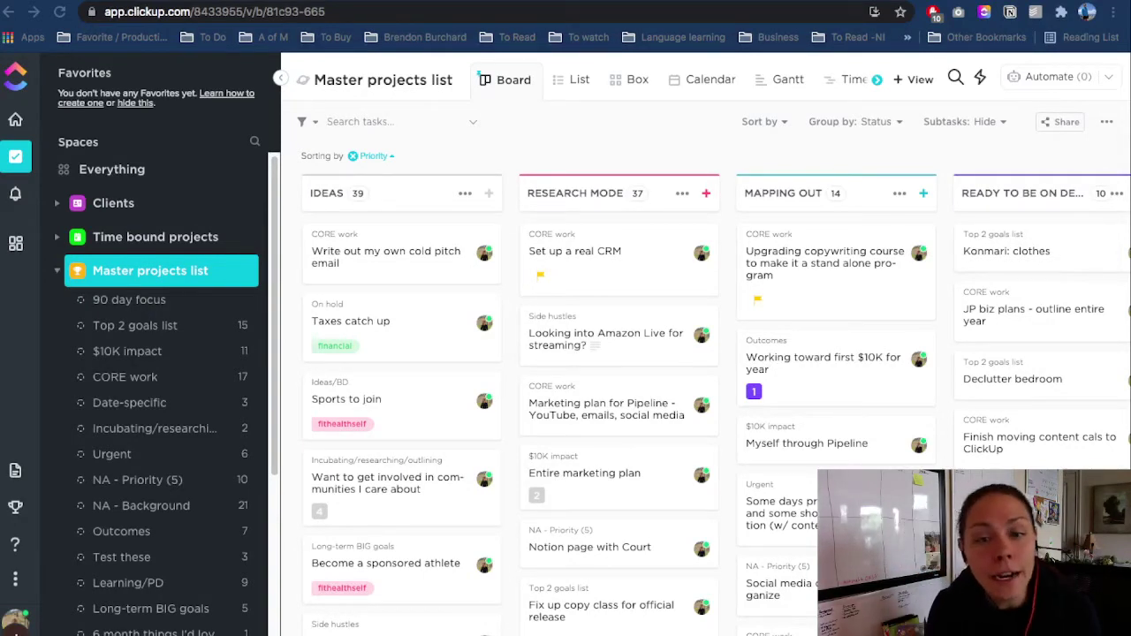
Step: Switch from the ClickUp board to Amazing Marvin's Master List showing the Time bound tasks
key(ctrl+Tab)
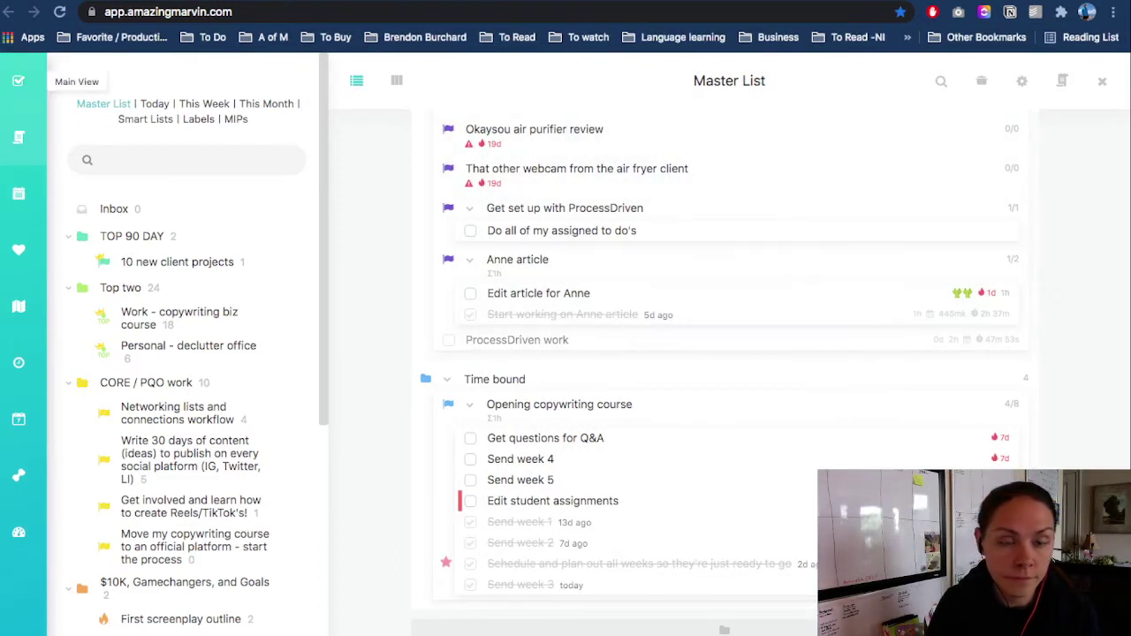
Step: Show the Today page for Monday 12 with its Daily and Weekly Targets
click(18, 81)
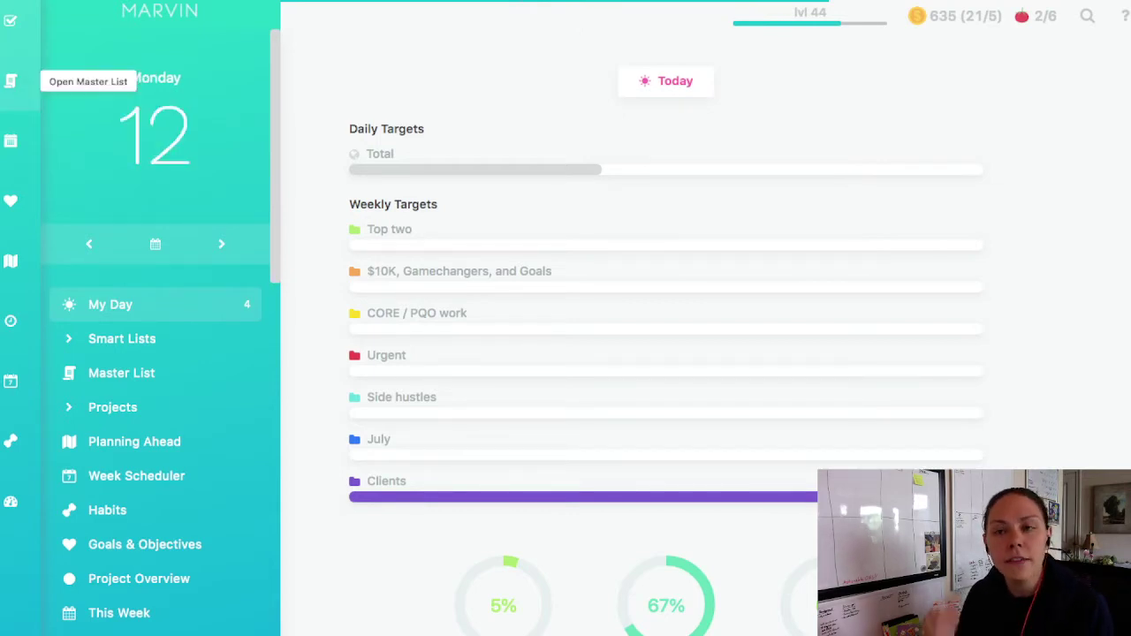
Step: Open the Master List and scroll through categories such as TOP 90 DAY, Top two and Urgent
click(10, 81)
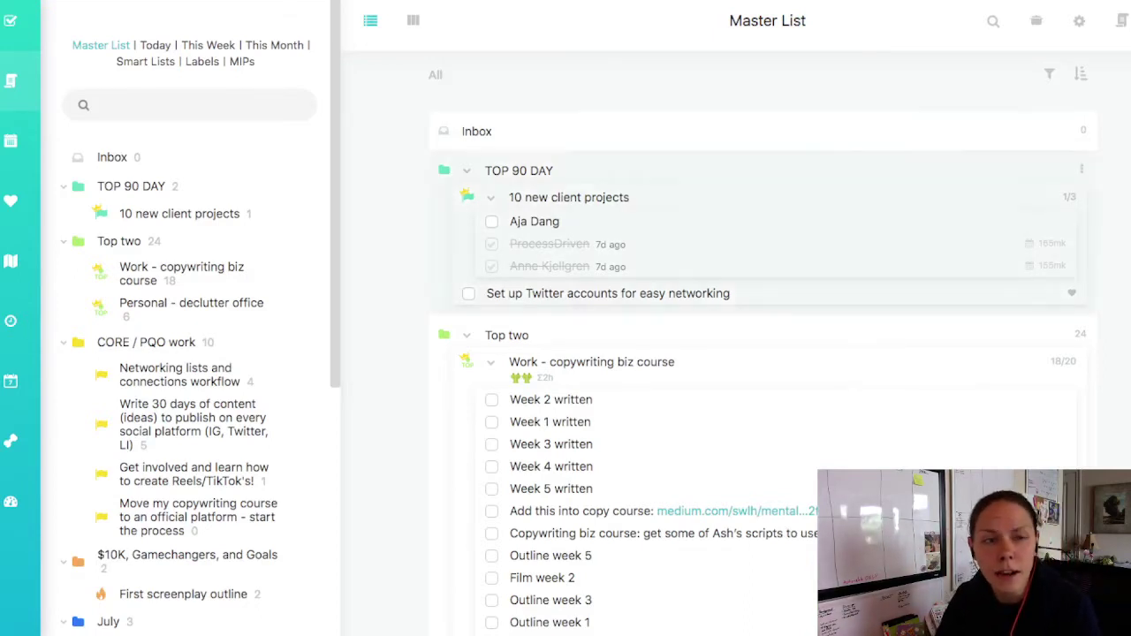
scroll(760, 353, down, 10)
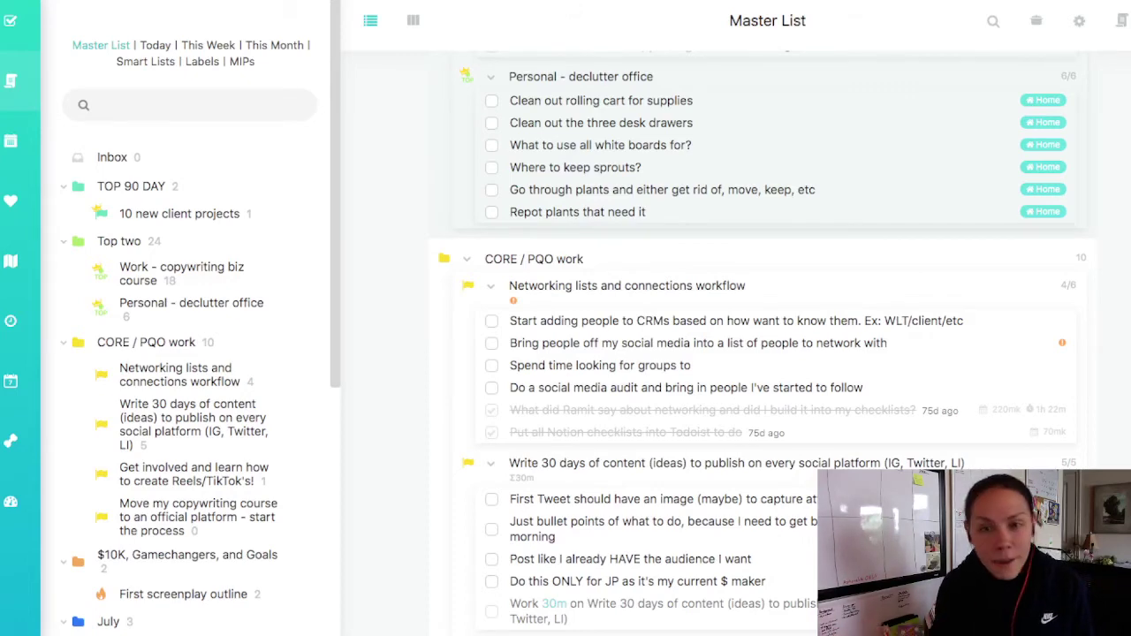
scroll(760, 345, down, 6)
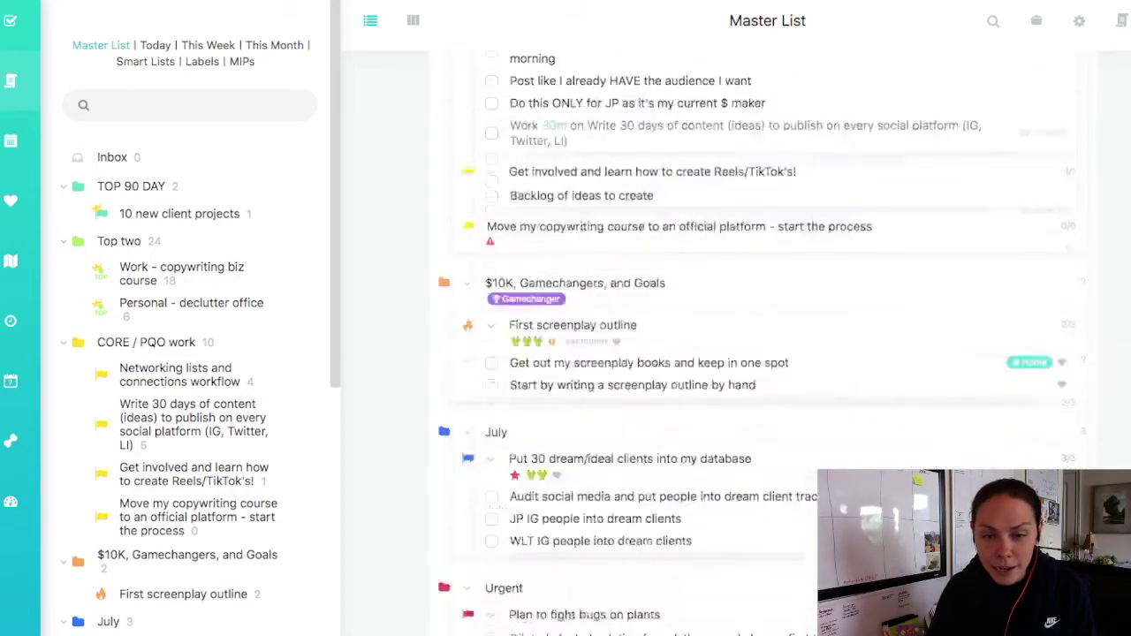
scroll(760, 344, down, 2)
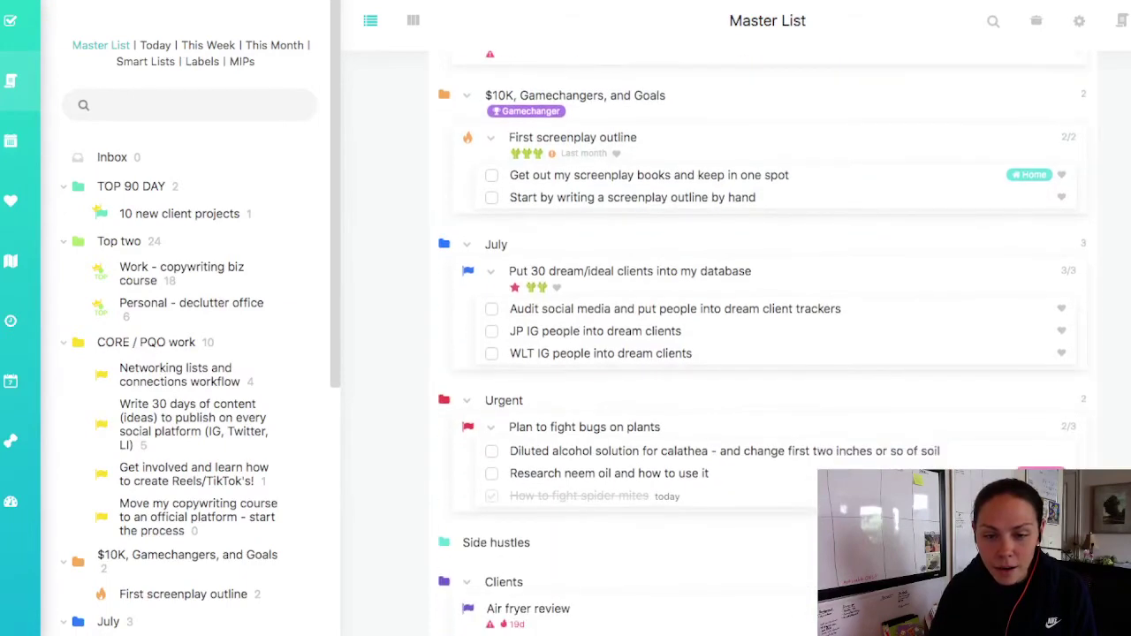
scroll(759, 345, up, 15)
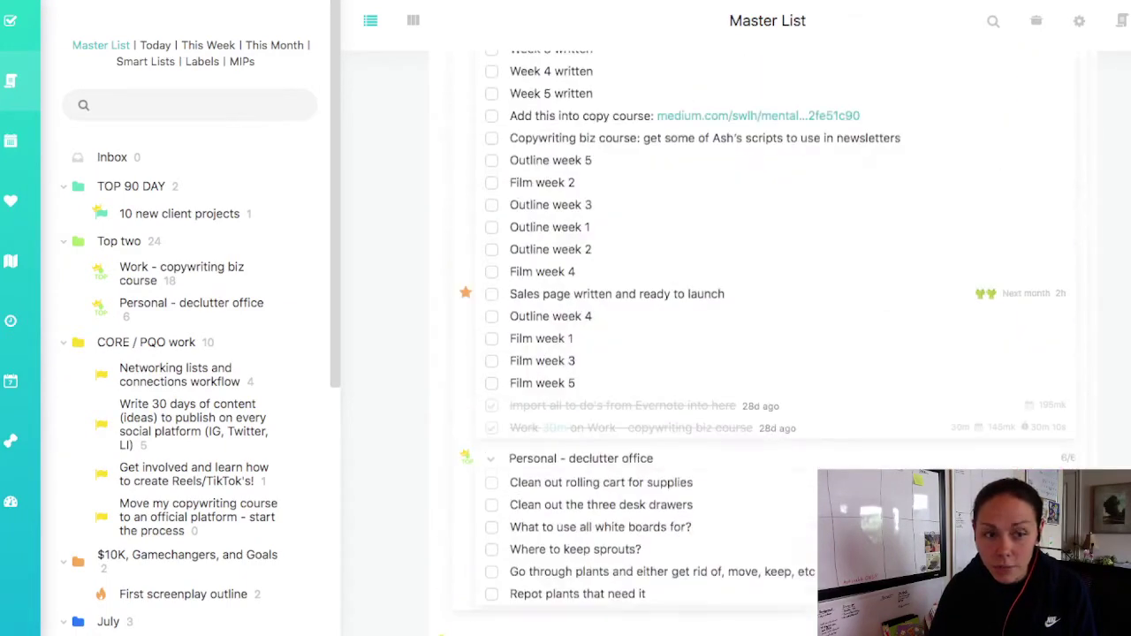
scroll(760, 345, up, 3)
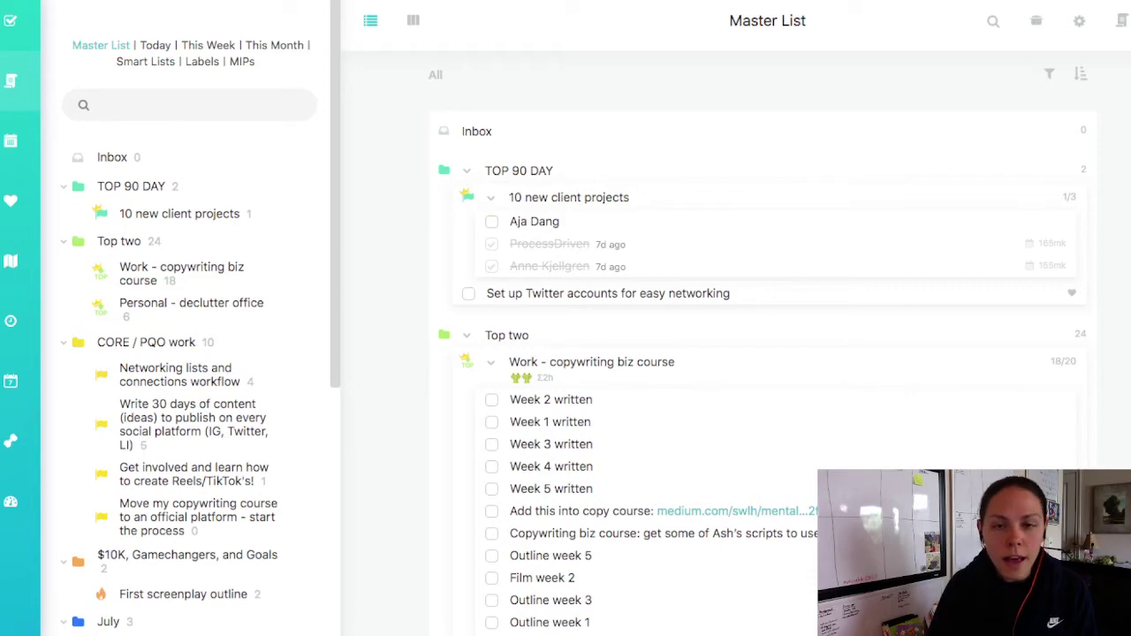
scroll(760, 344, down, 10)
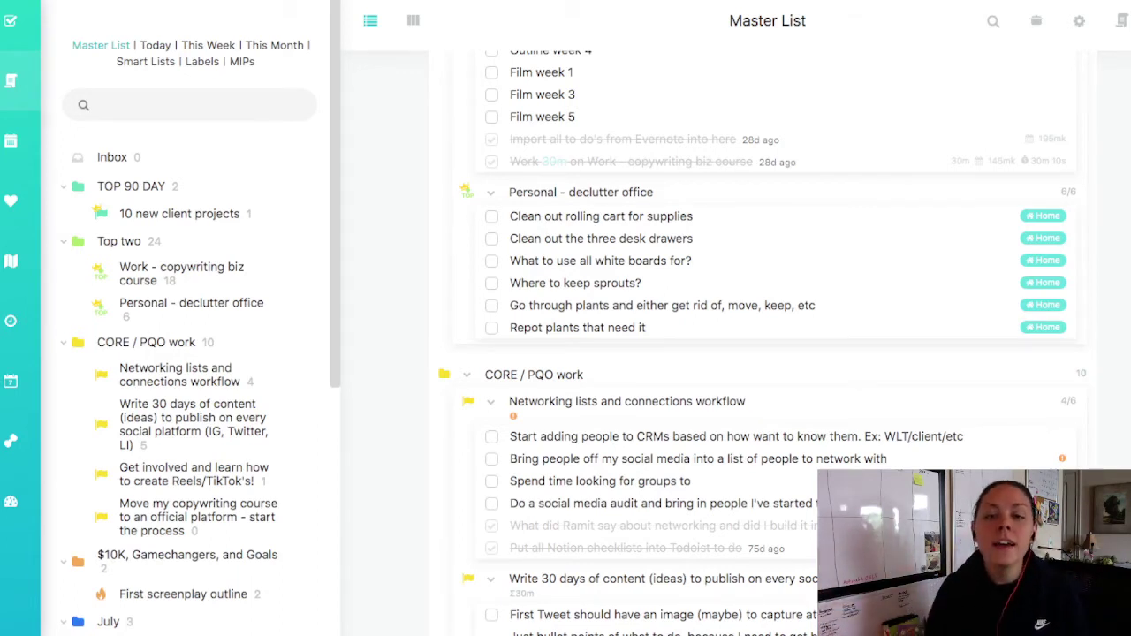
Step: Look over the colour-coded Master List, then switch to ClickUp's Master projects list board
scroll(760, 345, down, 10)
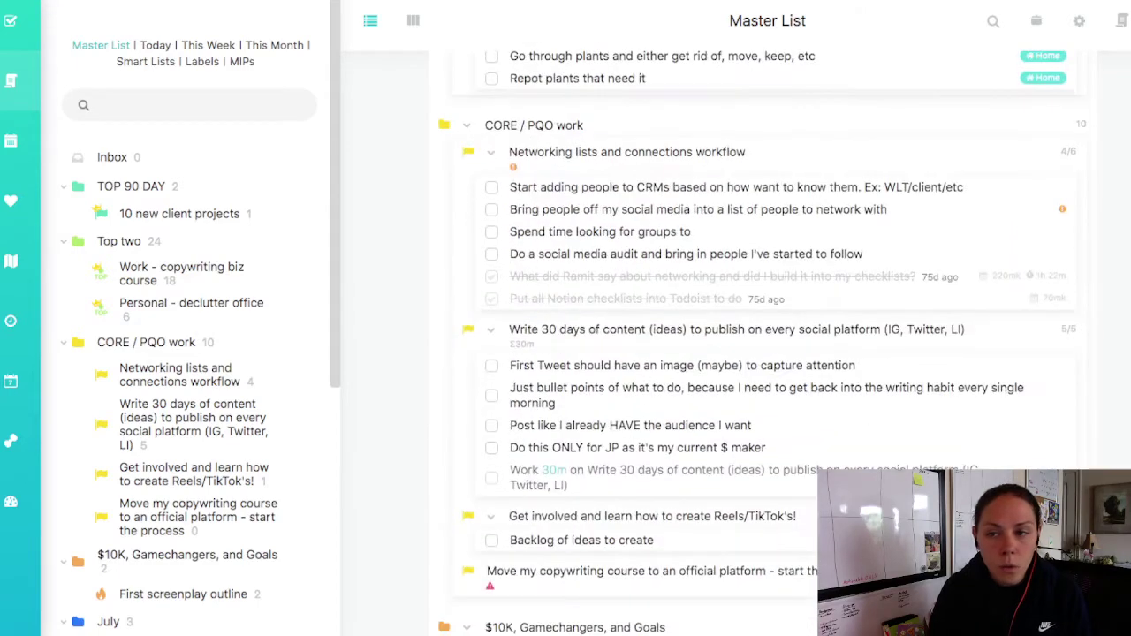
scroll(601, 256, up, 2)
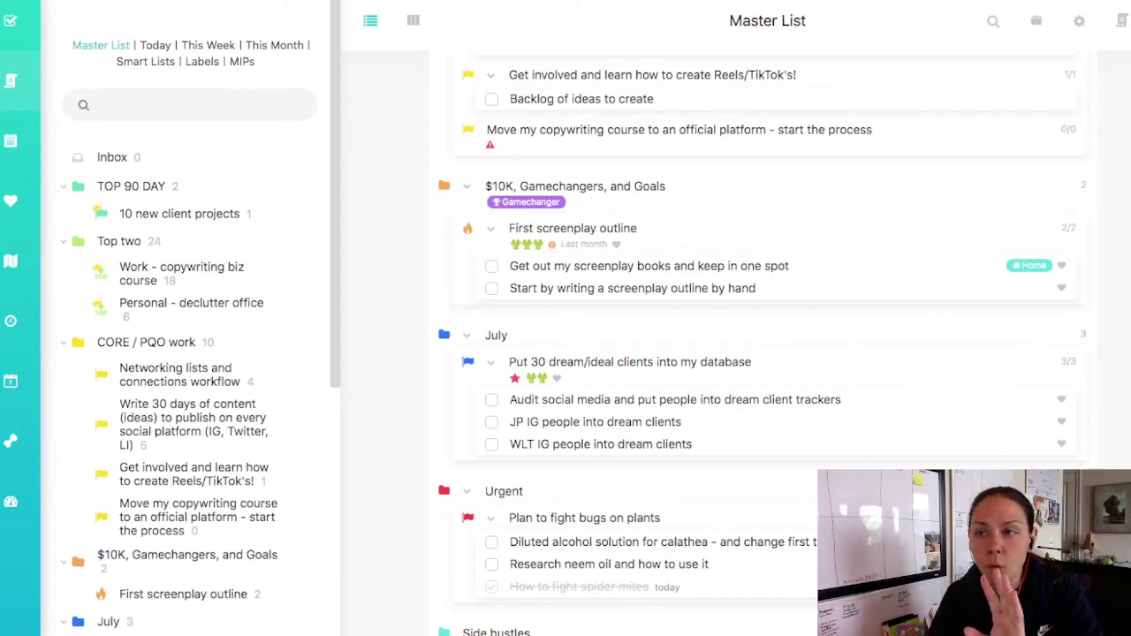
key(super+Tab)
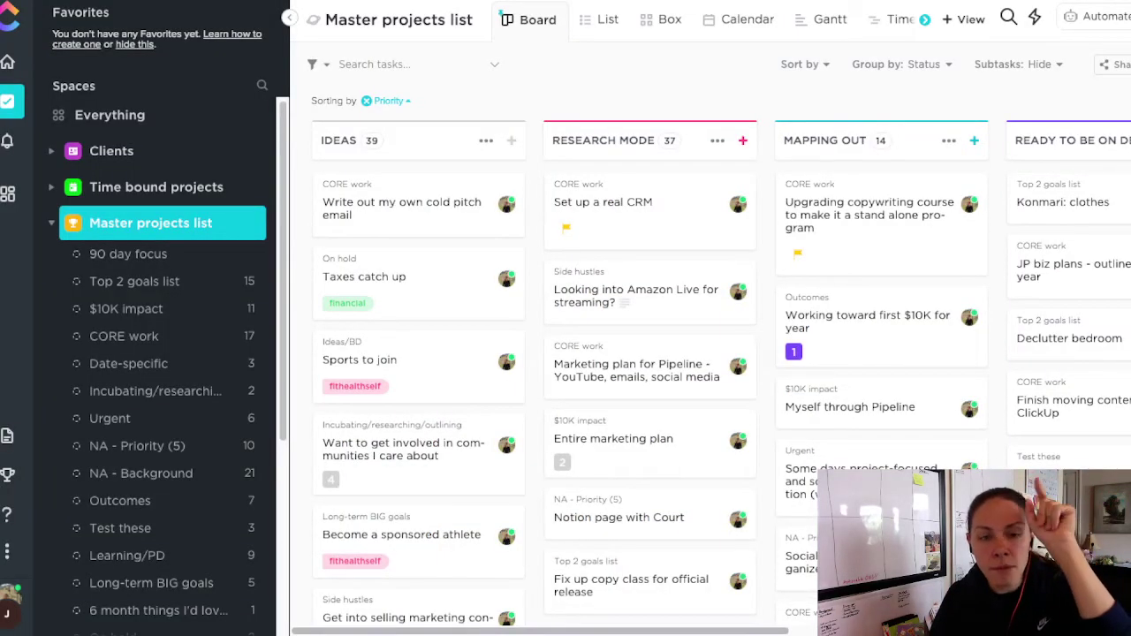
Step: Scroll through the Master projects list lists: 90 day focus, Top 2 goals list, $10K impact, CORE work, Urgent
scroll(227, 212, down, 1)
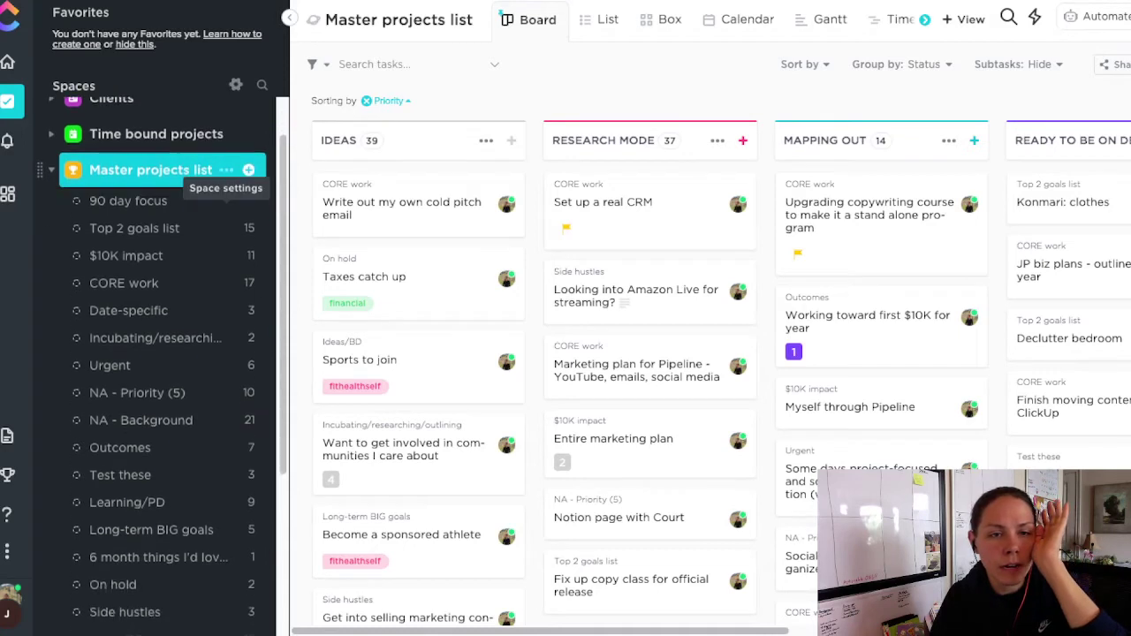
scroll(226, 214, down, 1)
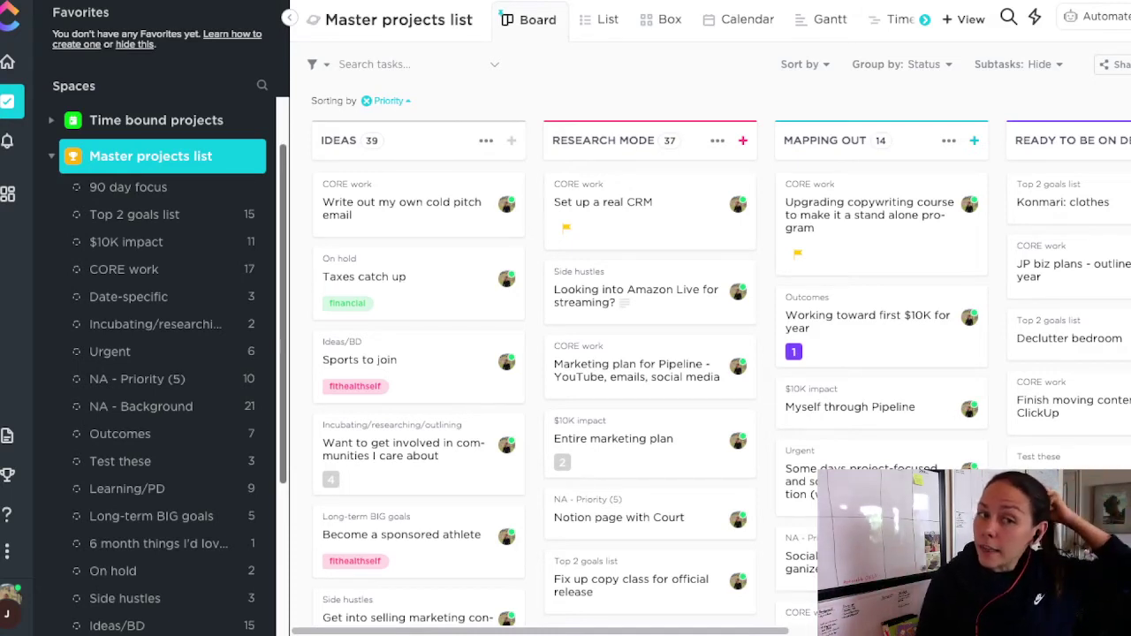
scroll(159, 353, up, 2)
scroll(159, 354, down, 5)
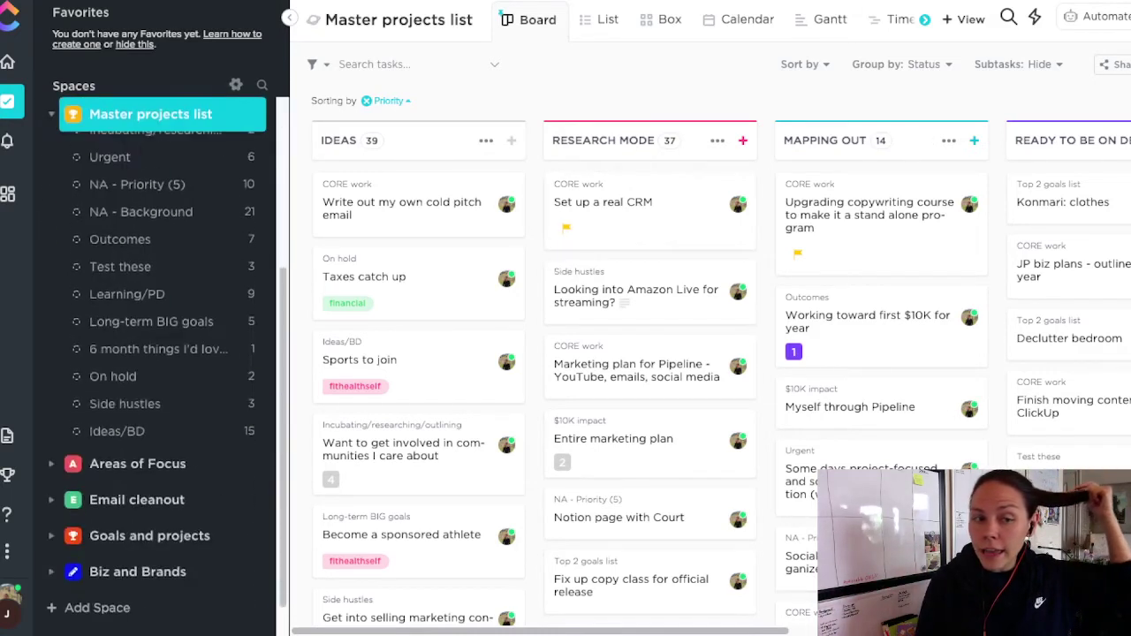
scroll(159, 318, down, 1)
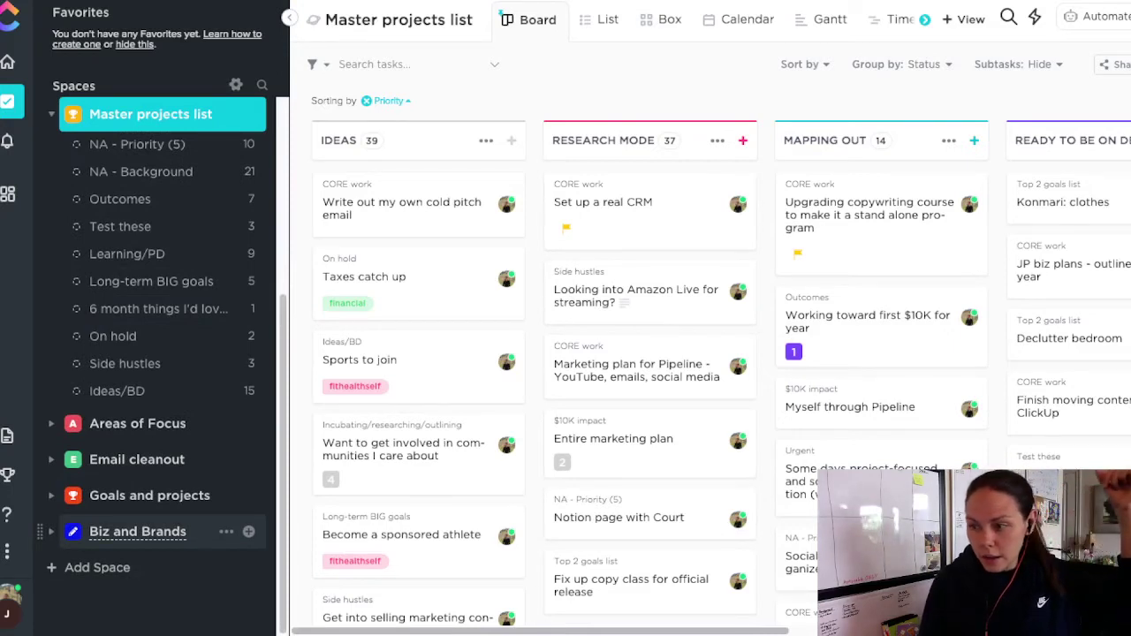
scroll(133, 459, up, 5)
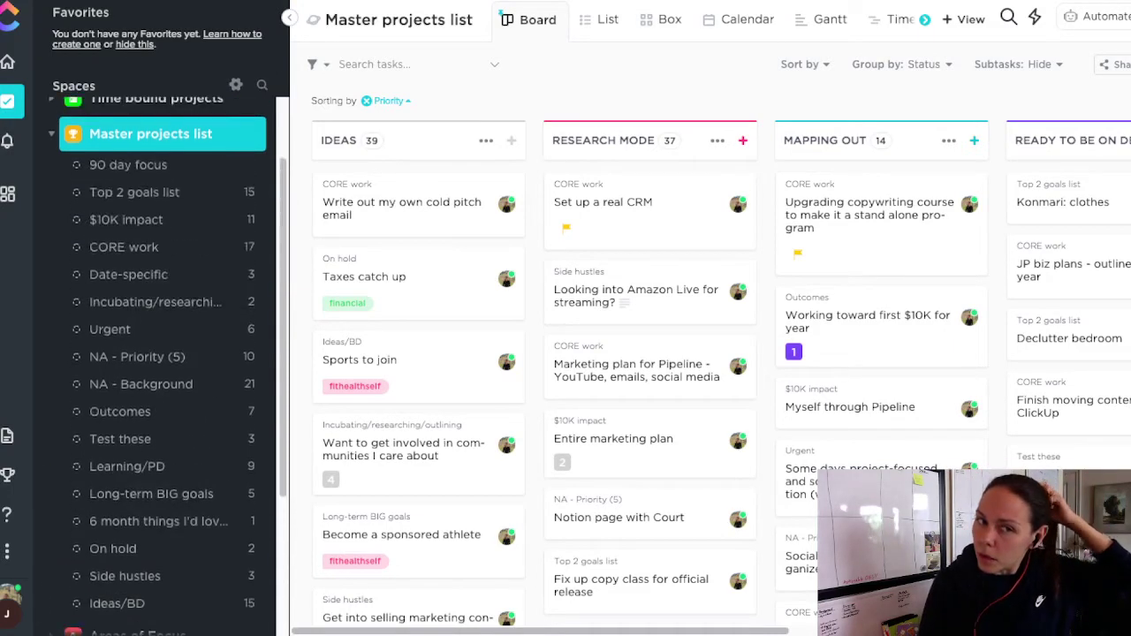
scroll(133, 463, up, 2)
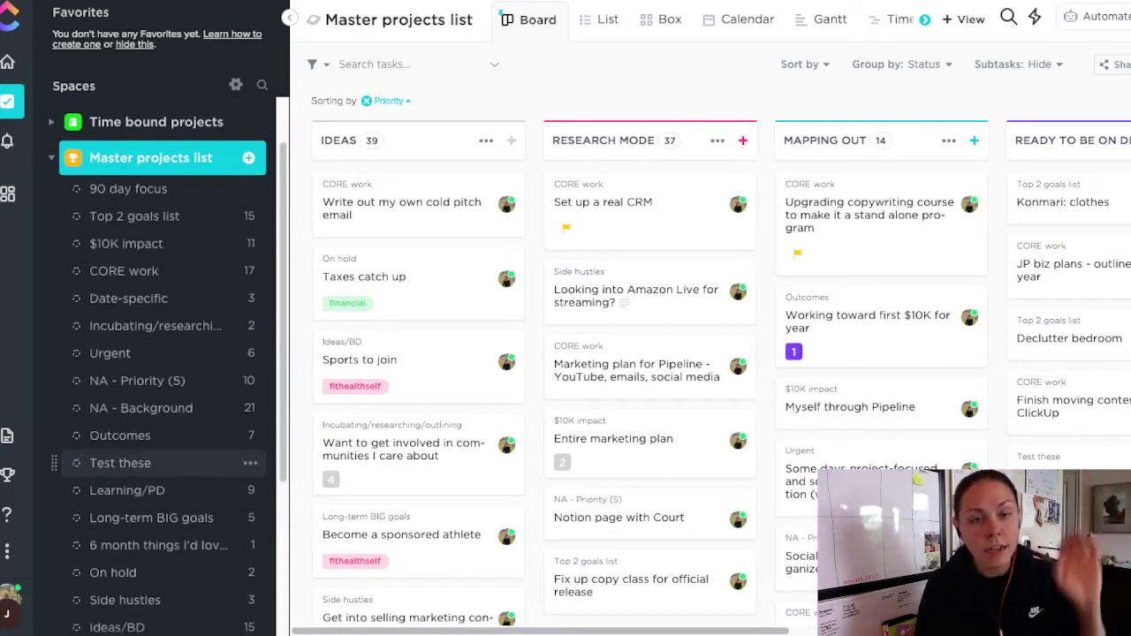
scroll(133, 463, down, 1)
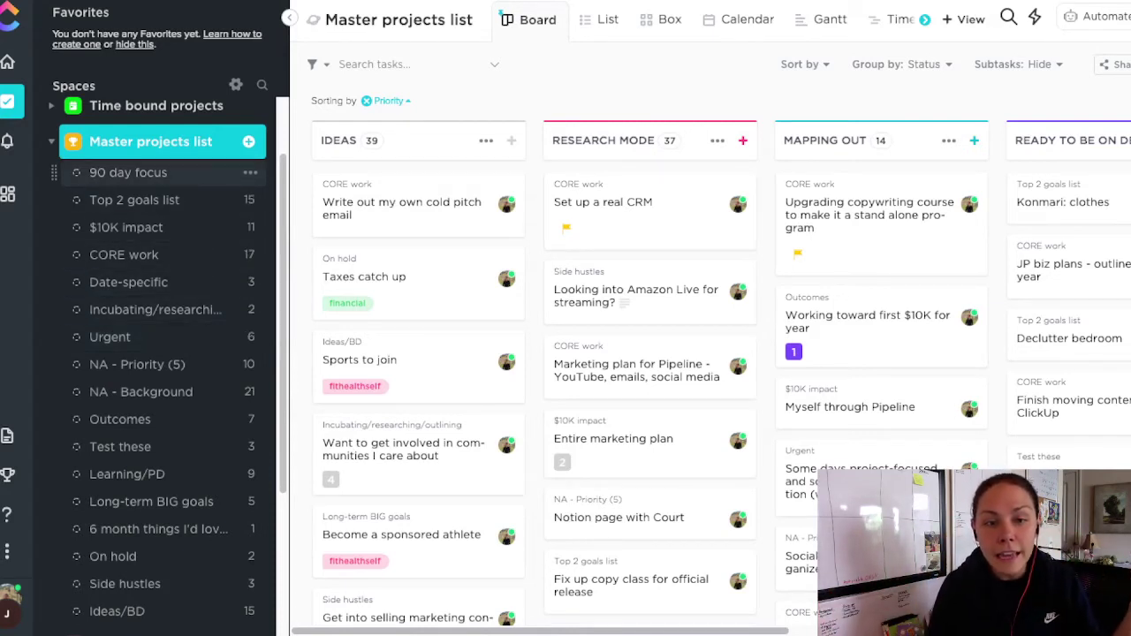
Step: Show the 90 day focus list in Board view with empty Ideas, Research Mode and Mapping Out columns
click(128, 173)
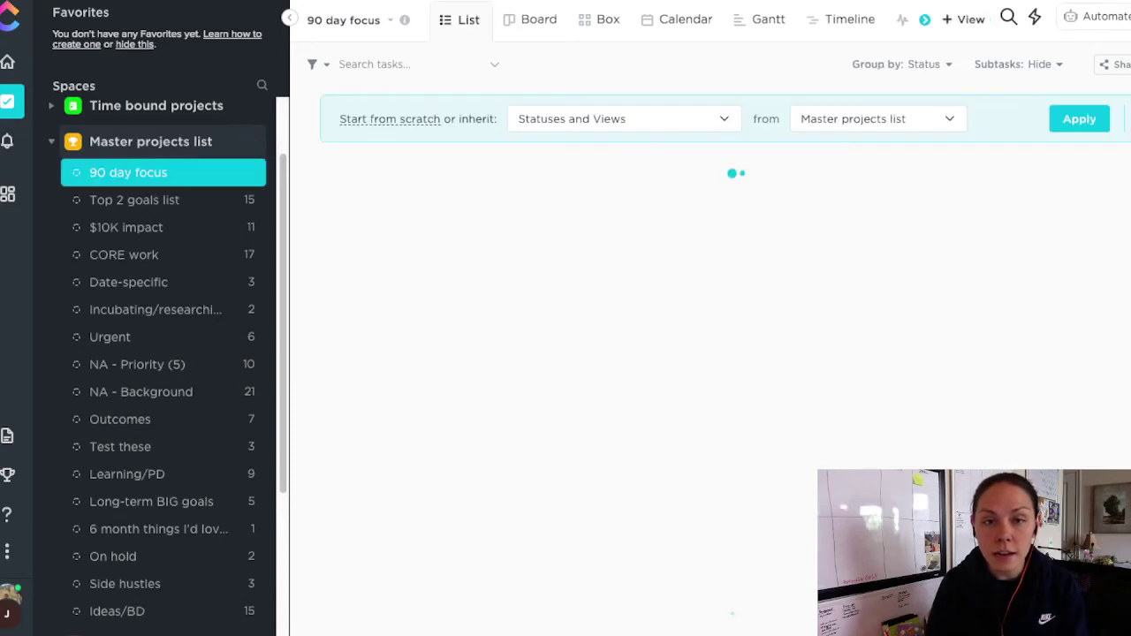
key(super+Tab)
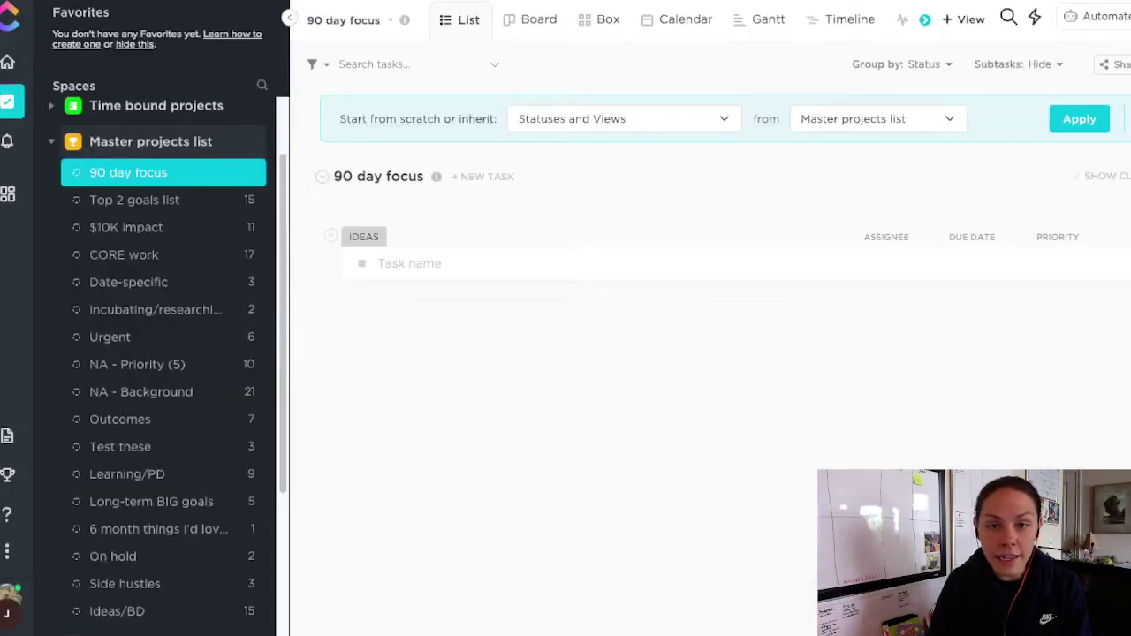
click(530, 20)
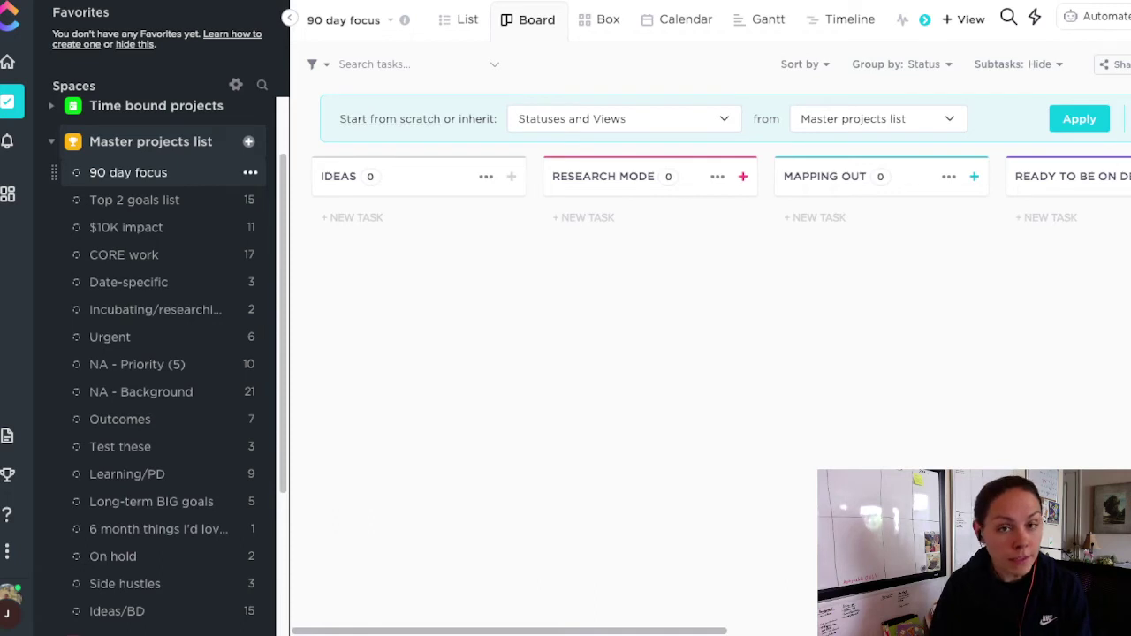
click(128, 172)
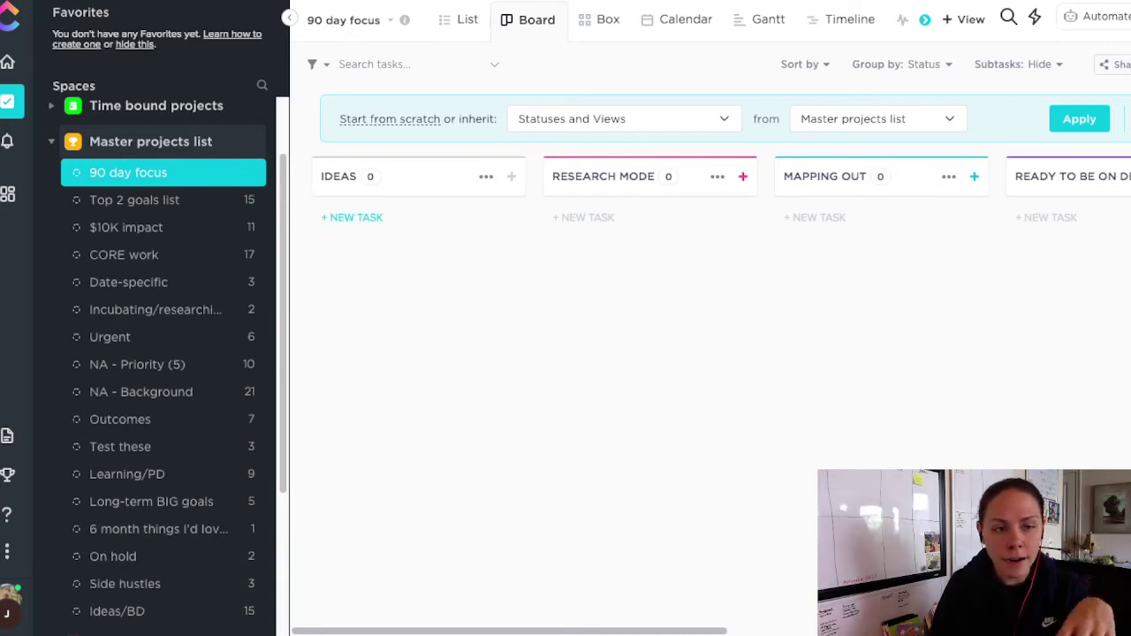
scroll(168, 592, down, 1)
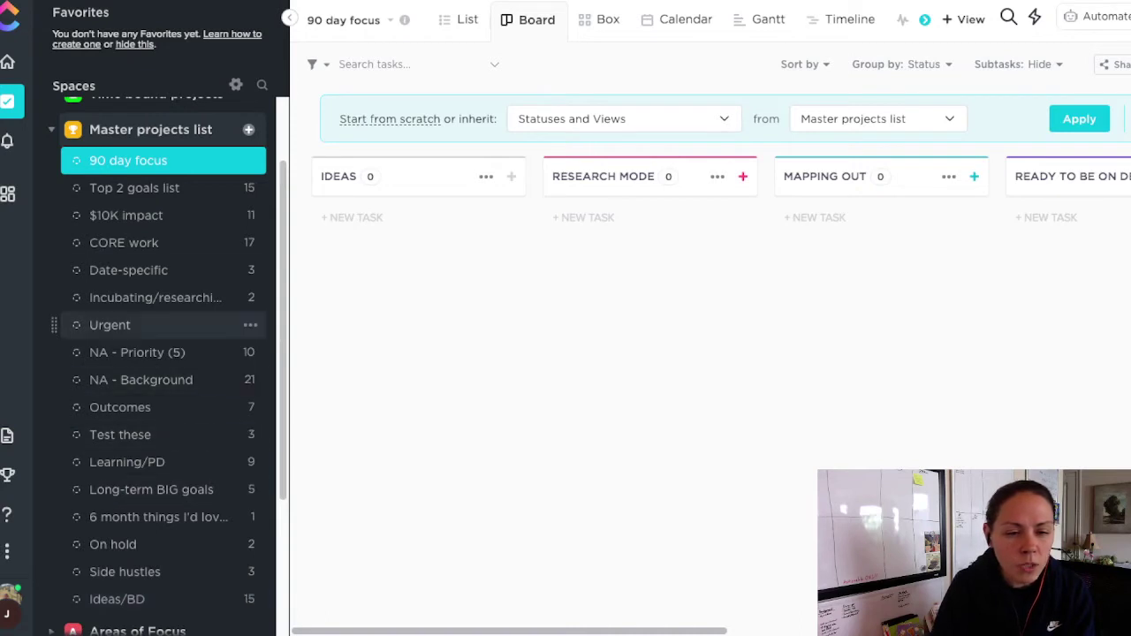
click(128, 160)
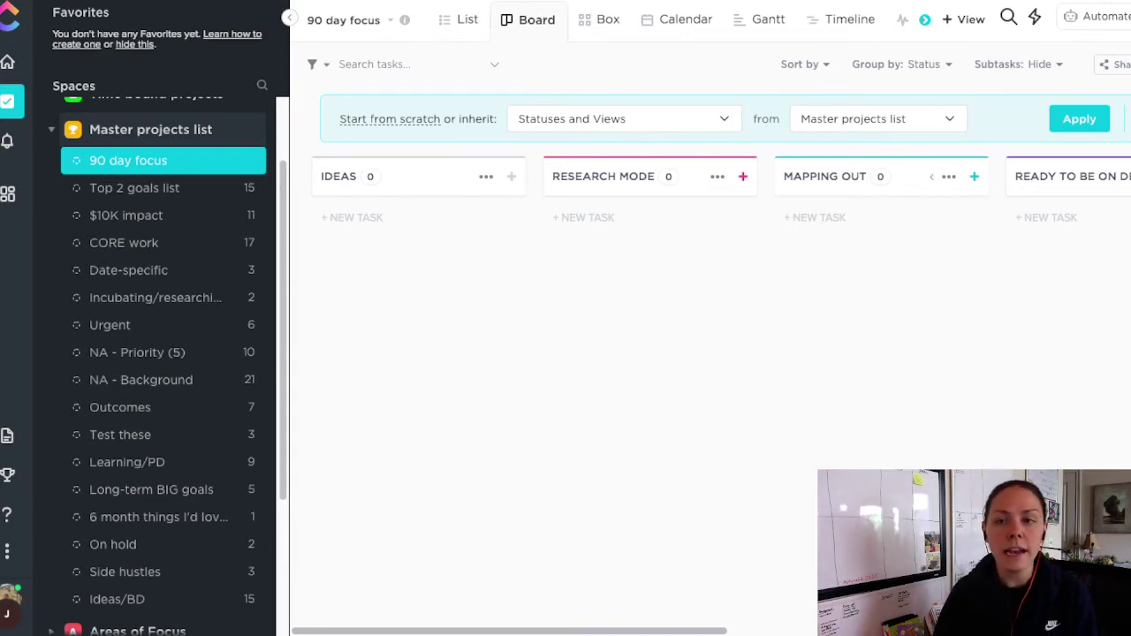
Step: Scroll the 90 day focus board right to Ready to be on deck, Next 3, On deck (in Marvin) and Complete
scroll(795, 265, right, 5)
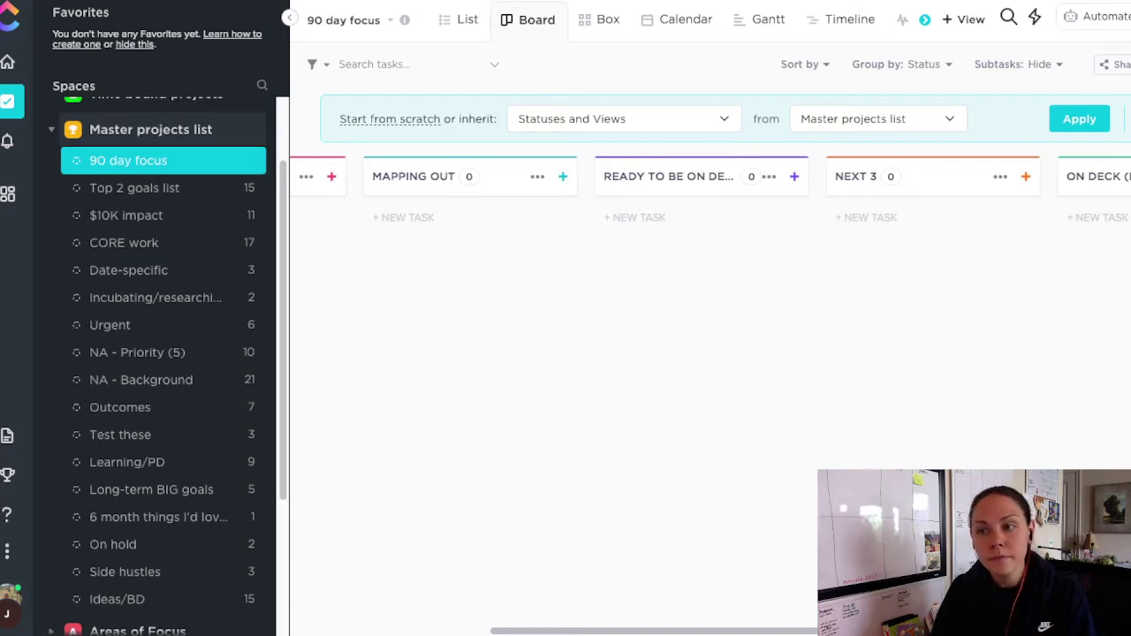
scroll(815, 175, right, 5)
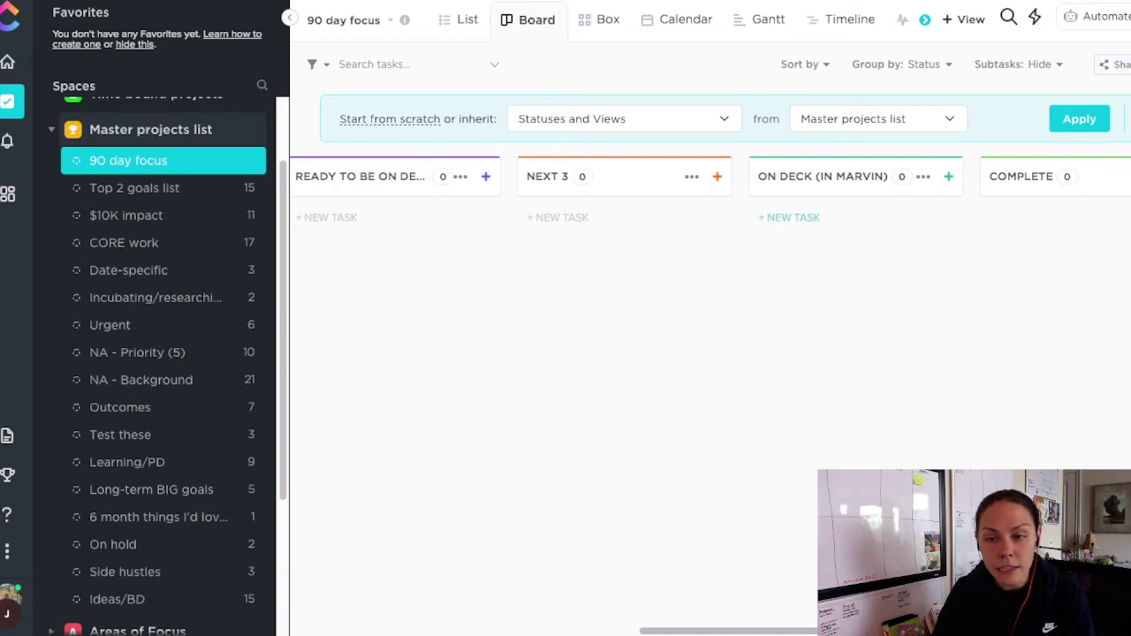
Step: Add a '10 new client projects' task under On Deck (in Marvin), then return to Amazing Marvin
click(778, 217)
text(10)
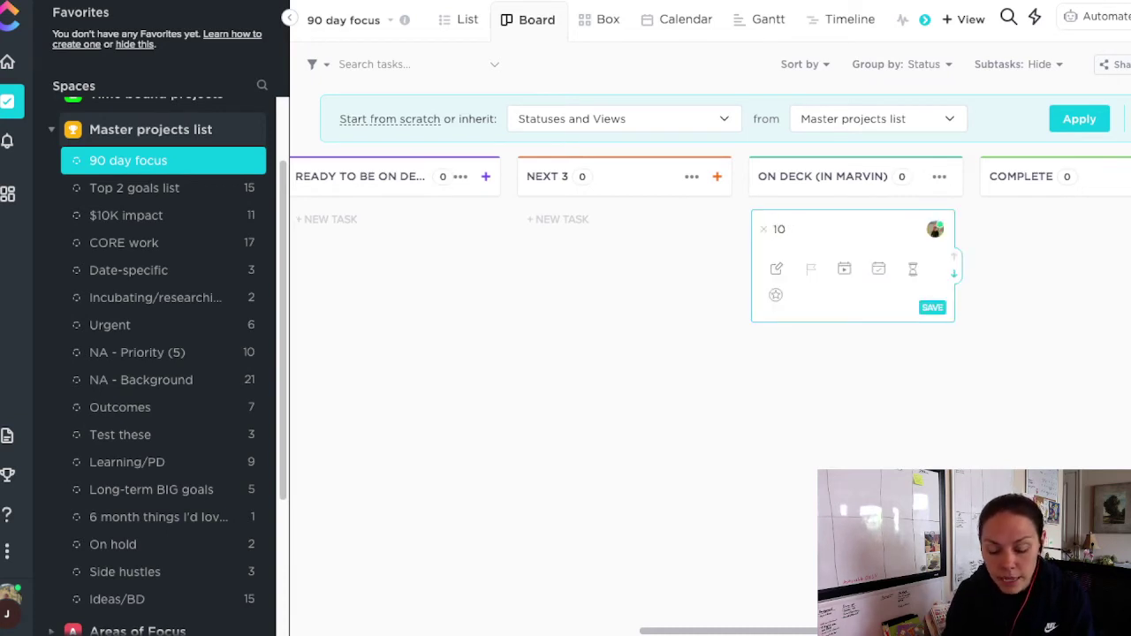
text( client p)
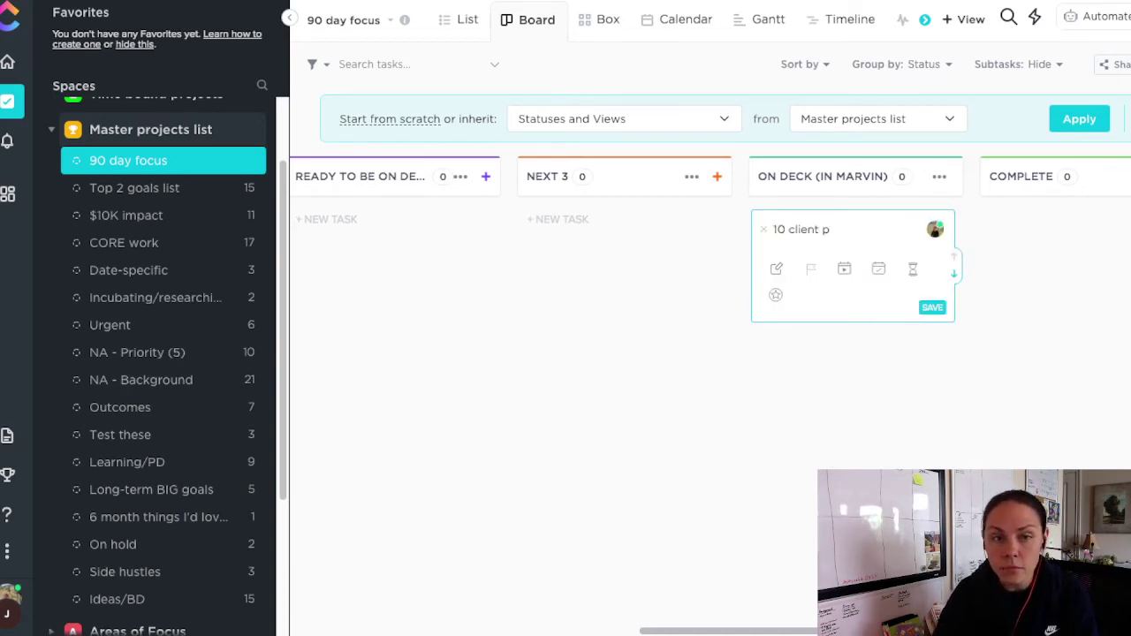
text(rojects)
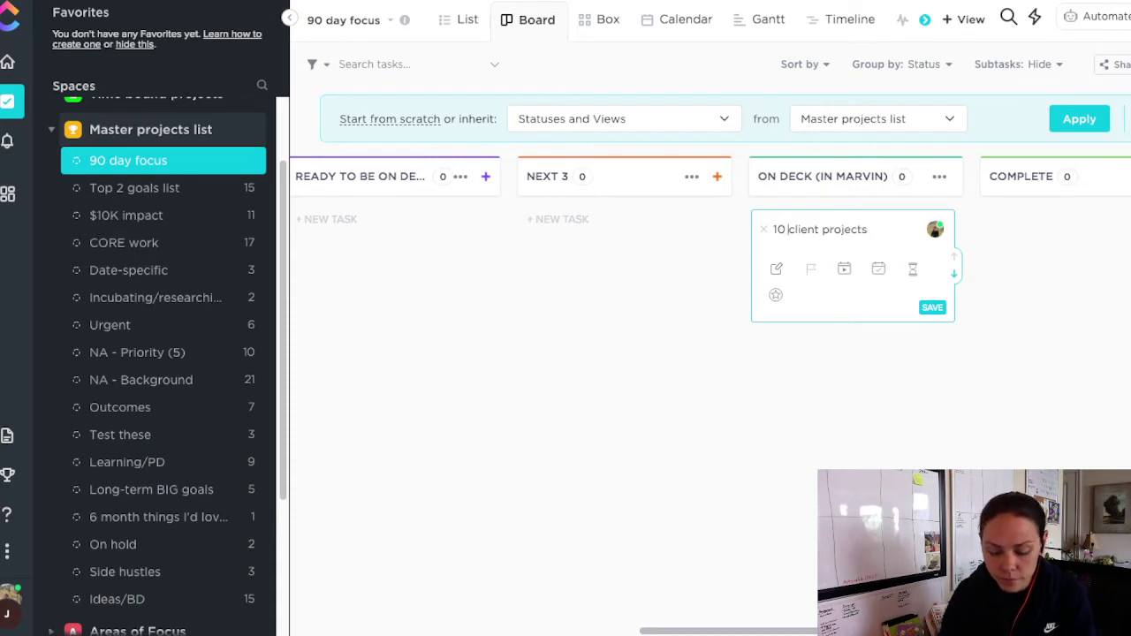
click(787, 229)
text(new)
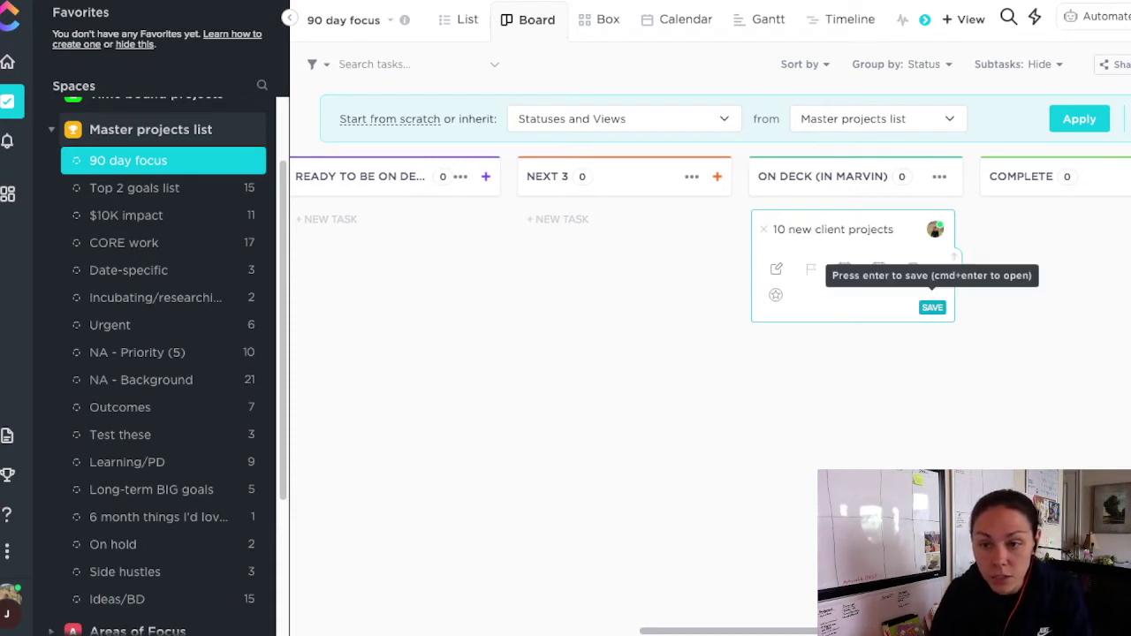
click(932, 307)
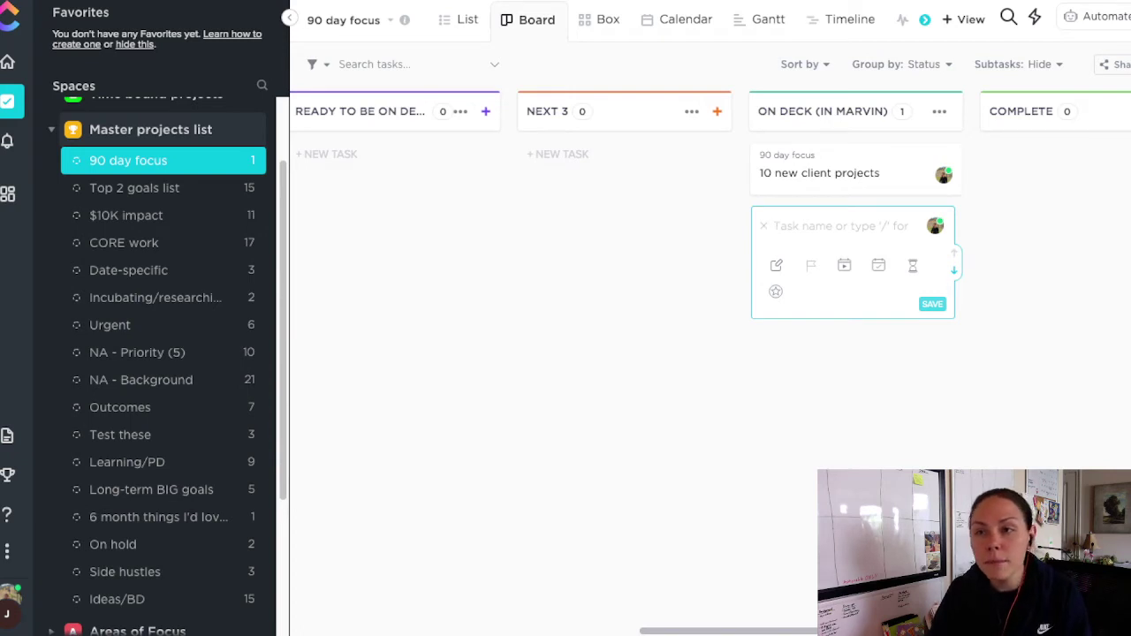
key(super+Tab)
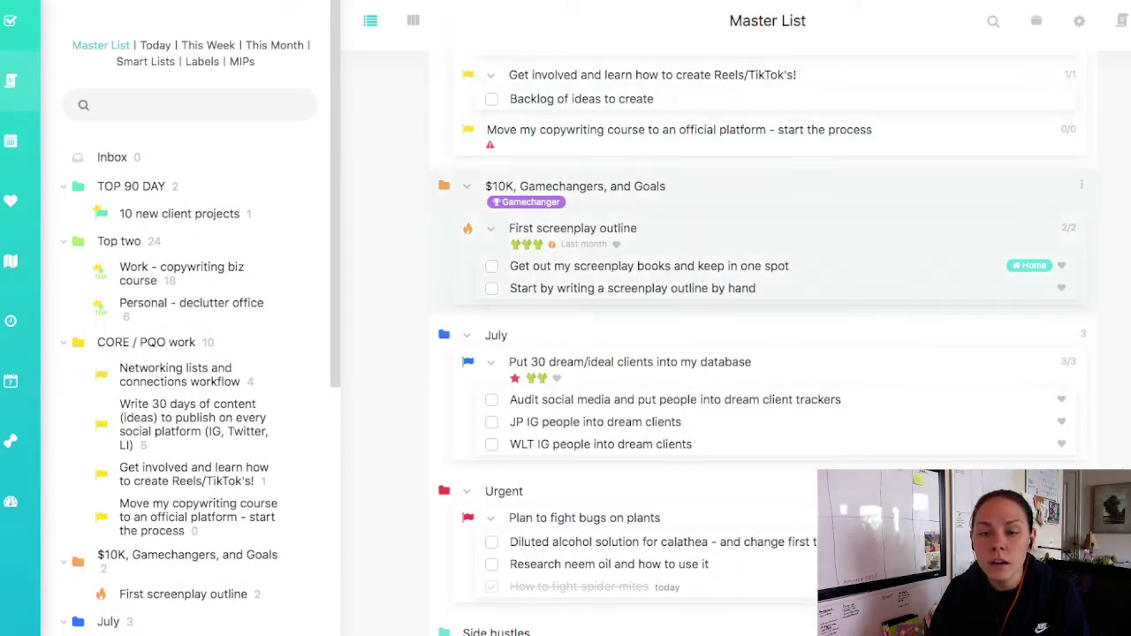
Step: Toggle backburner items off so the sidebar lists active projects with task counts under each category
scroll(764, 345, down, 5)
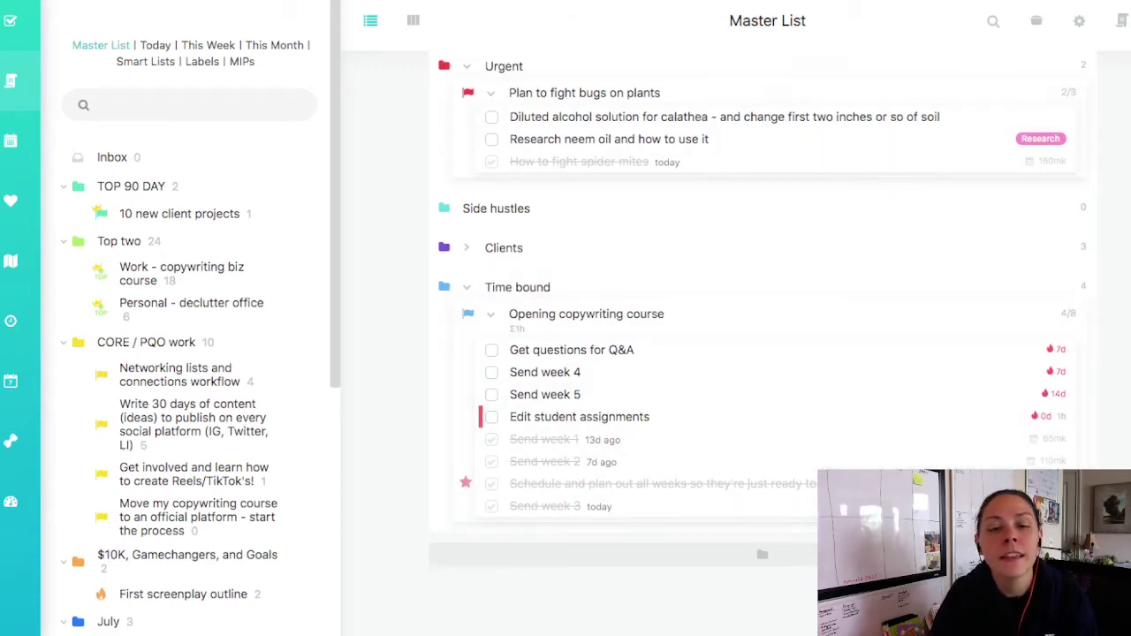
scroll(764, 344, down, 10)
scroll(190, 354, down, 5)
scroll(190, 371, up, 5)
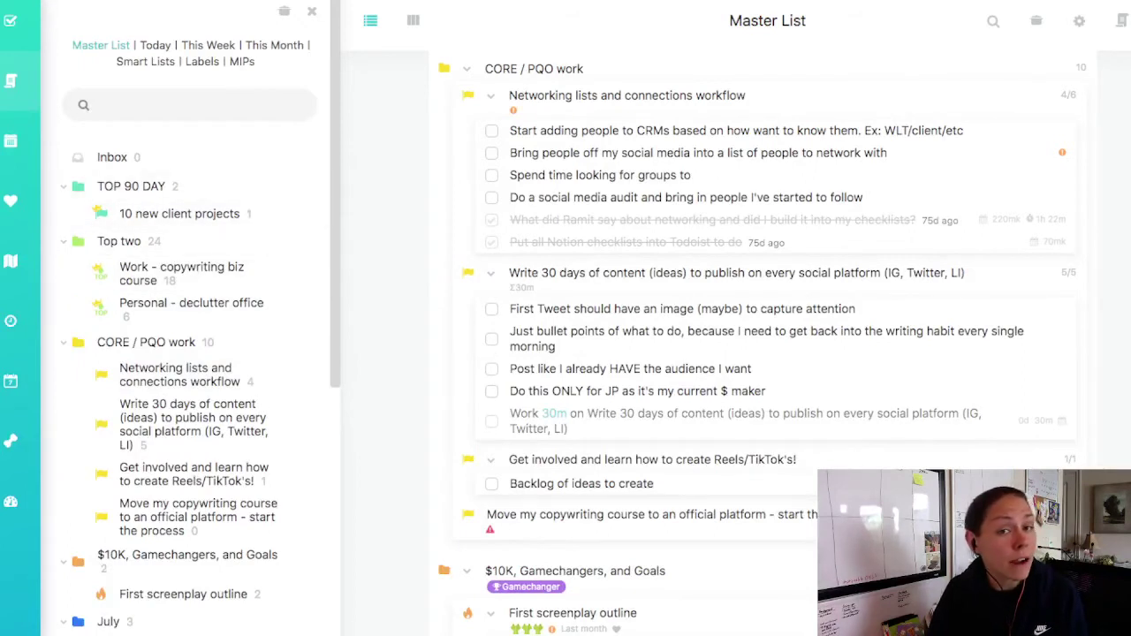
click(283, 11)
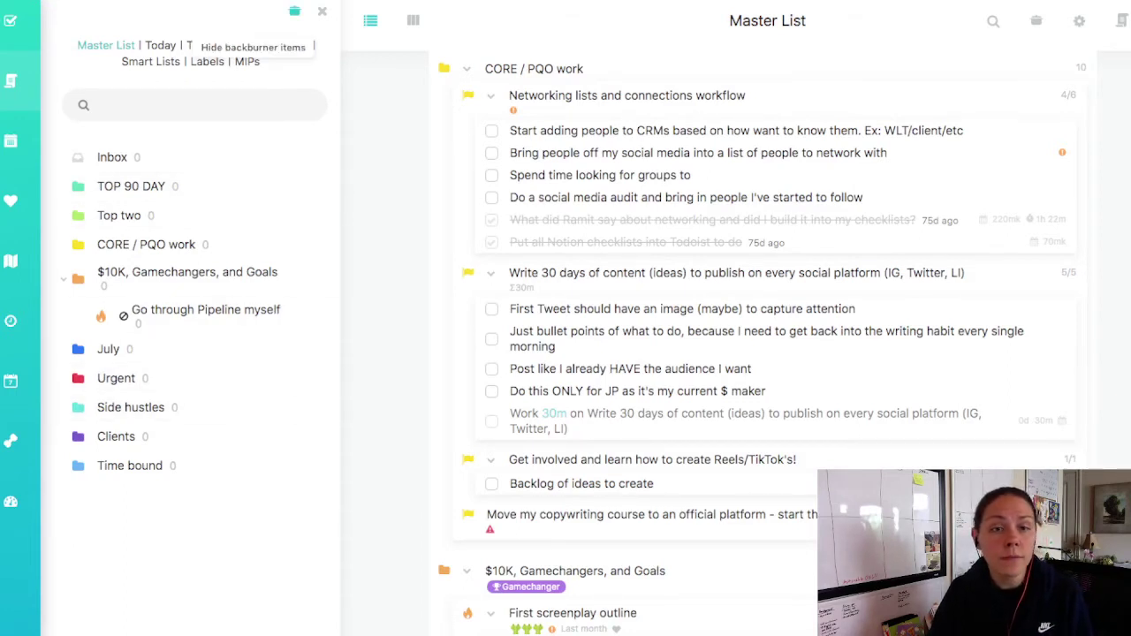
click(283, 11)
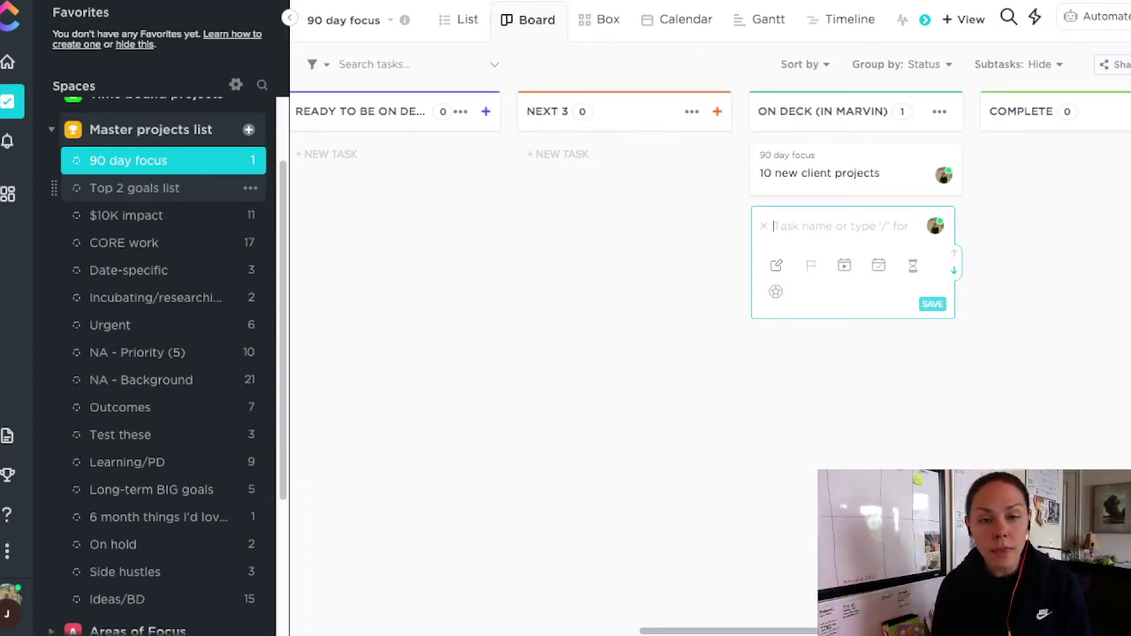
Step: Open the Declutter office card in the Top 2 goals list's On Deck (in Marvin) column
click(134, 188)
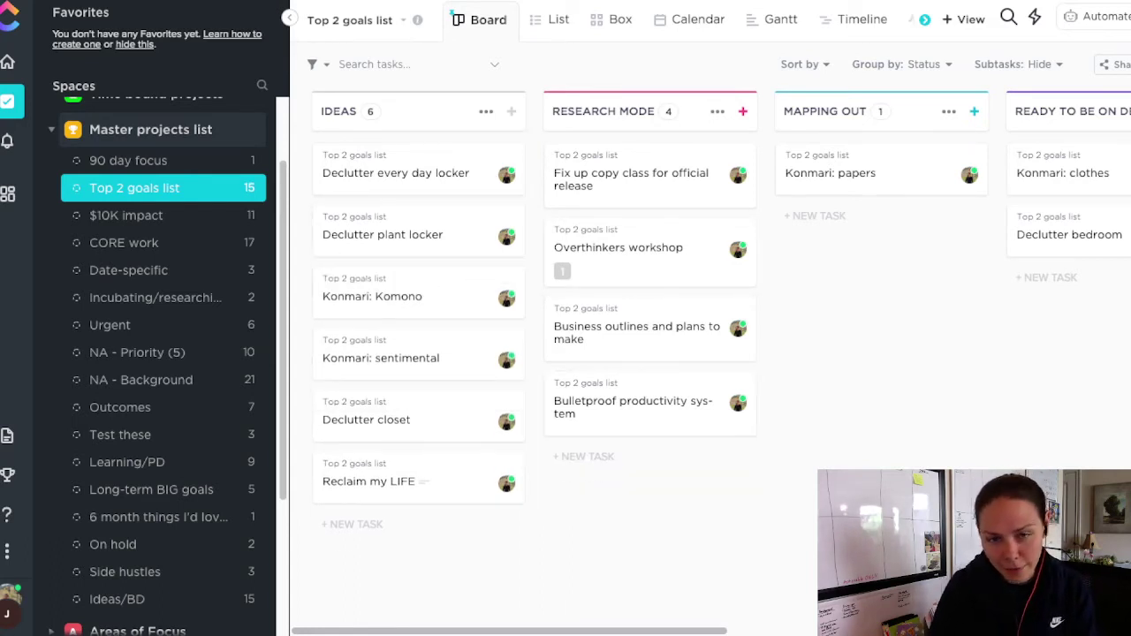
scroll(707, 353, right, 5)
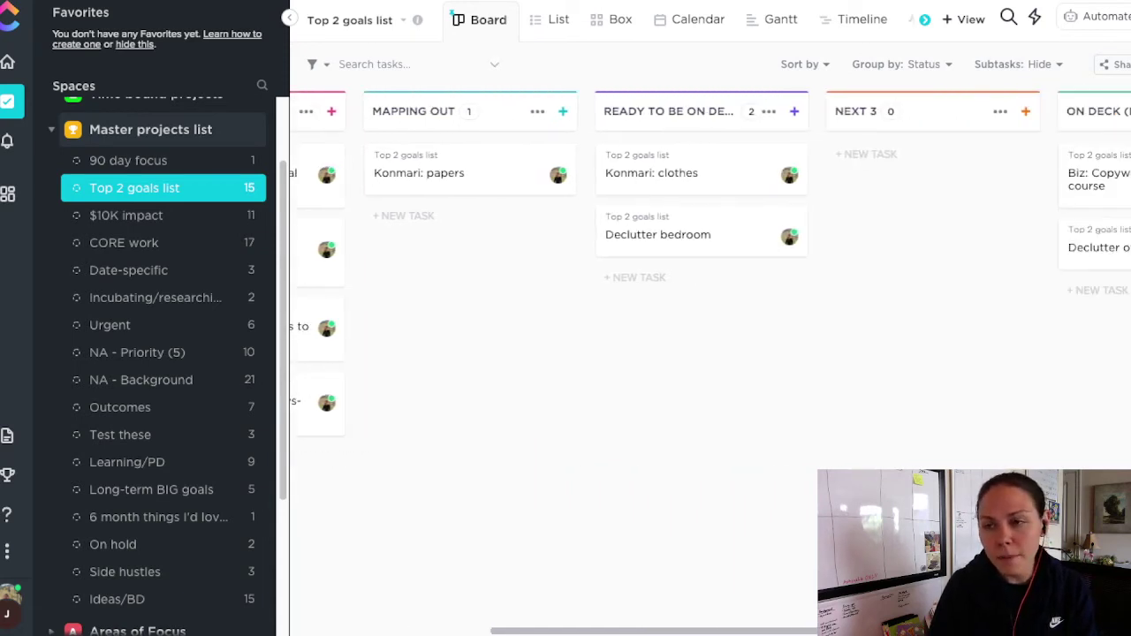
scroll(846, 415, right, 6)
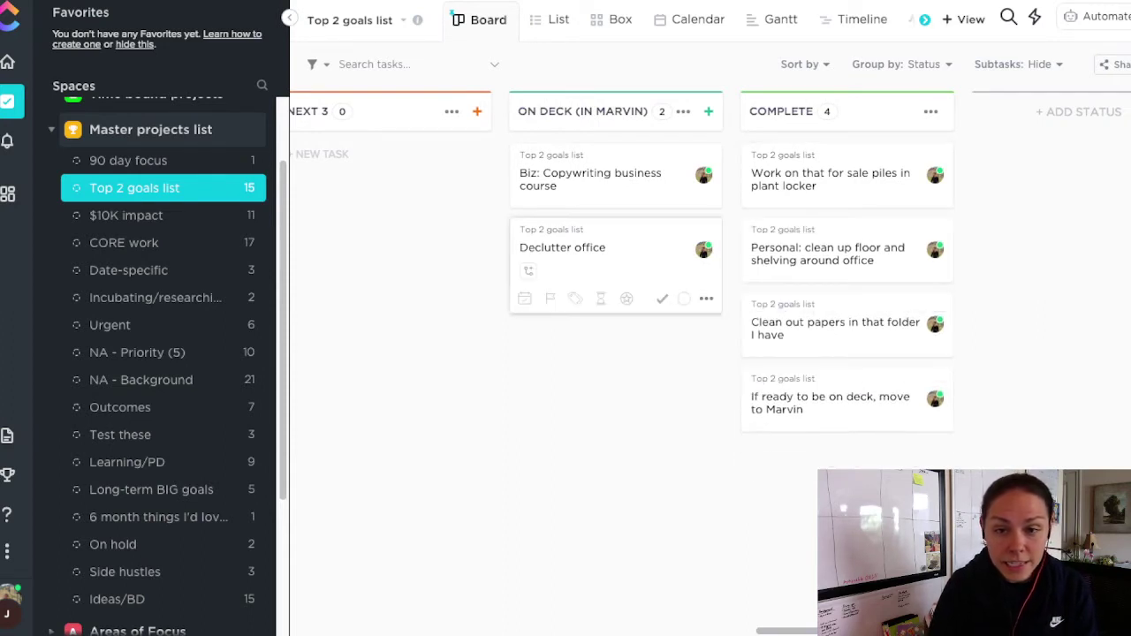
click(565, 252)
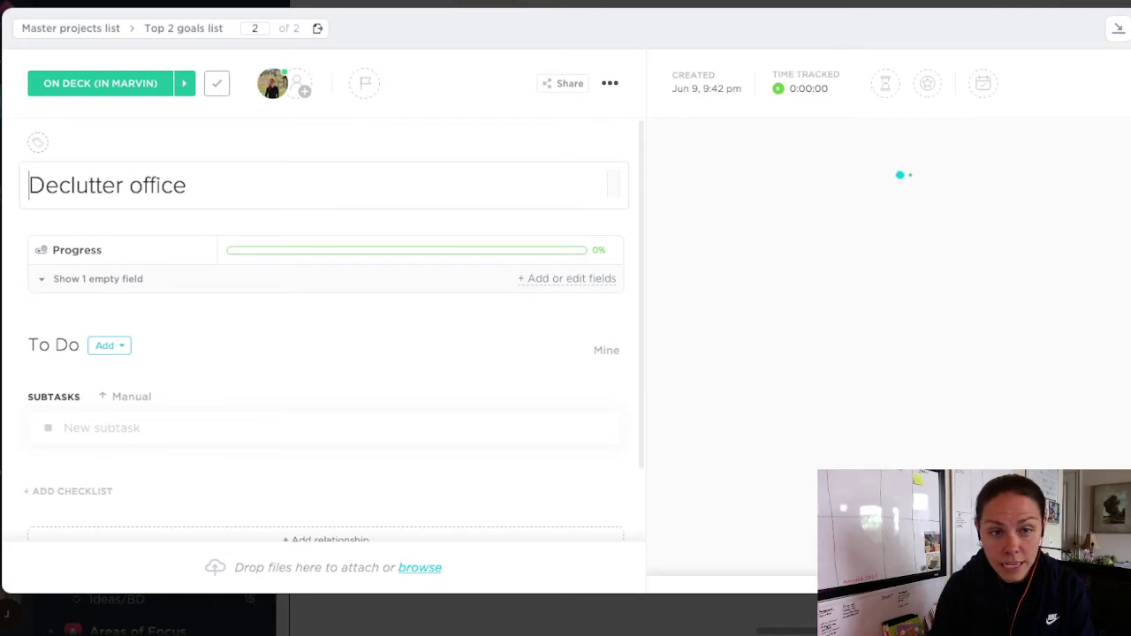
Step: Rename the Declutter office task to 'Personal: Declutter office' and scroll the Top 2 goals board back left
click(29, 185)
text(Personal:)
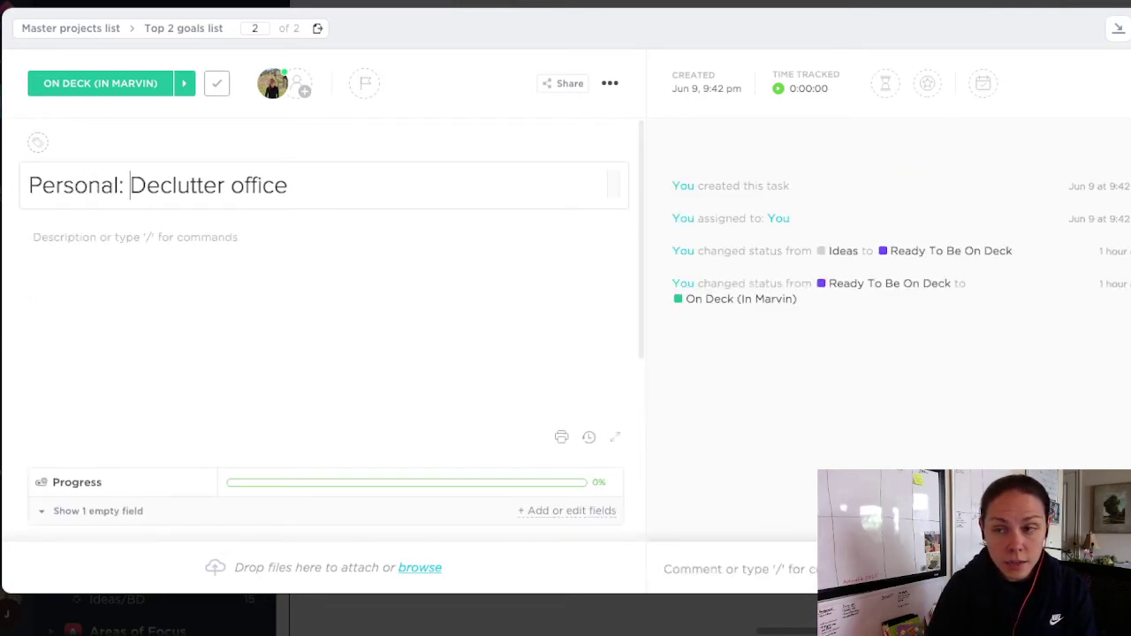
key(Escape)
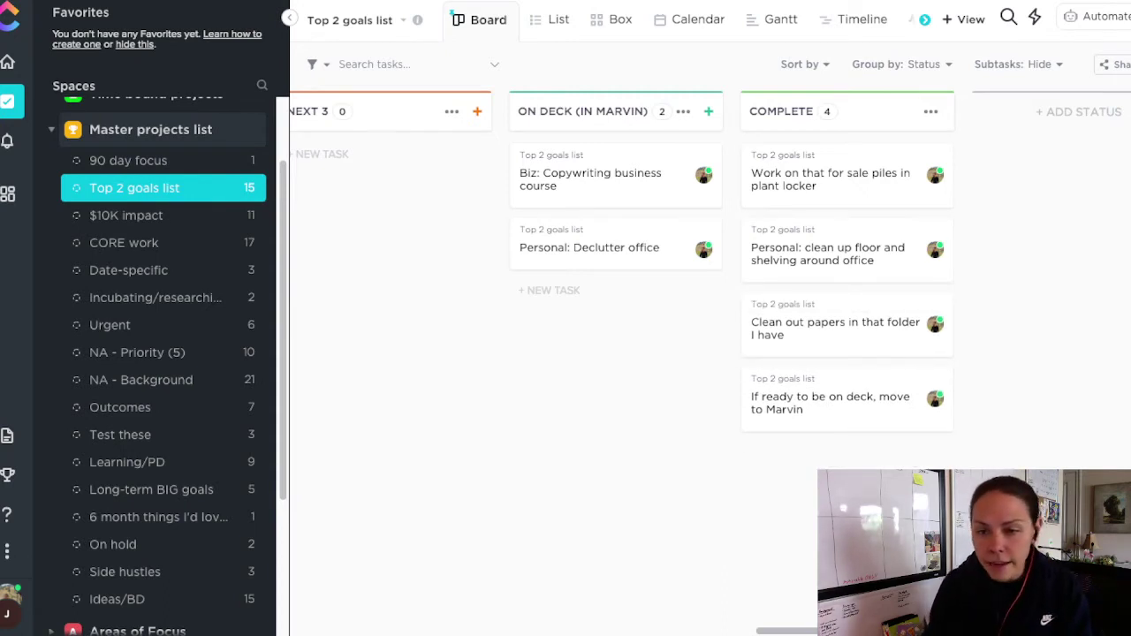
scroll(650, 424, left, 10)
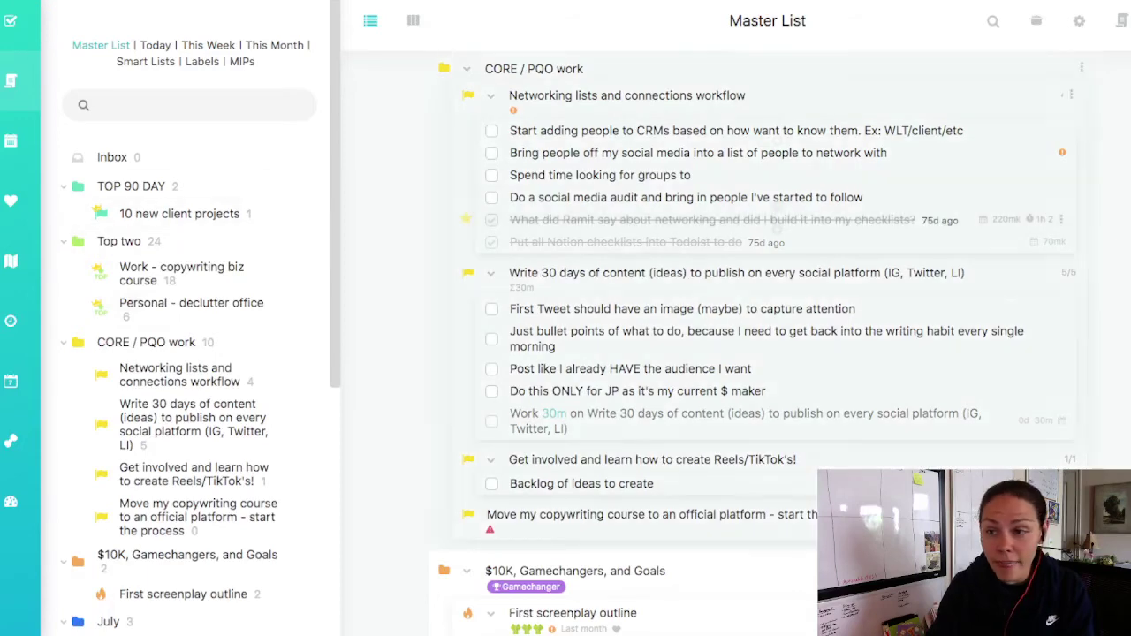
scroll(760, 344, up, 10)
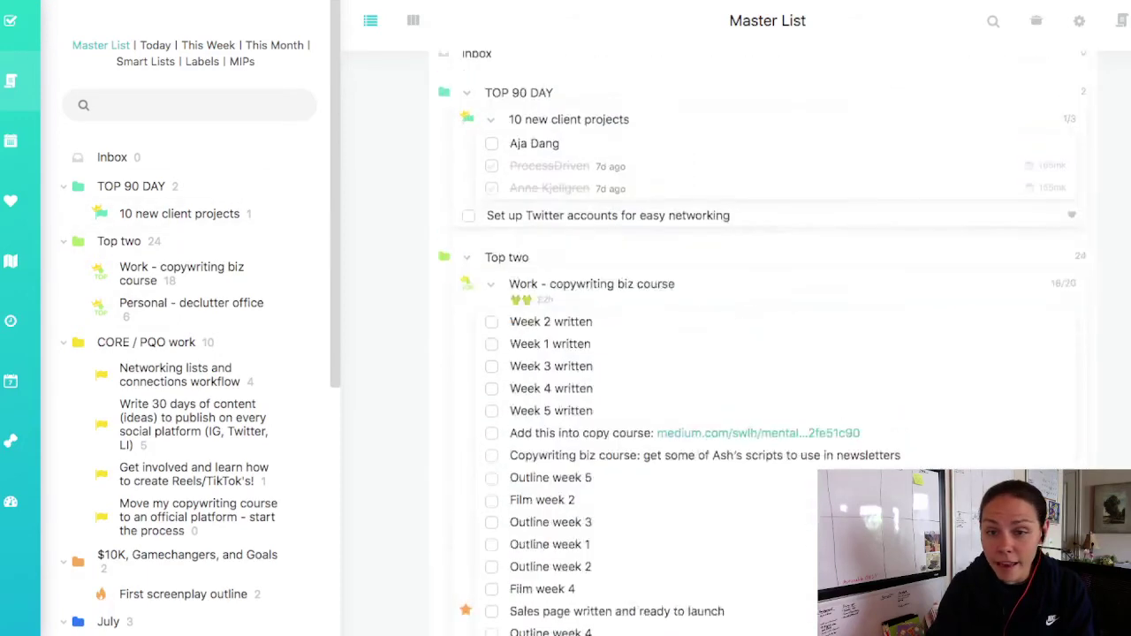
scroll(760, 345, down, 3)
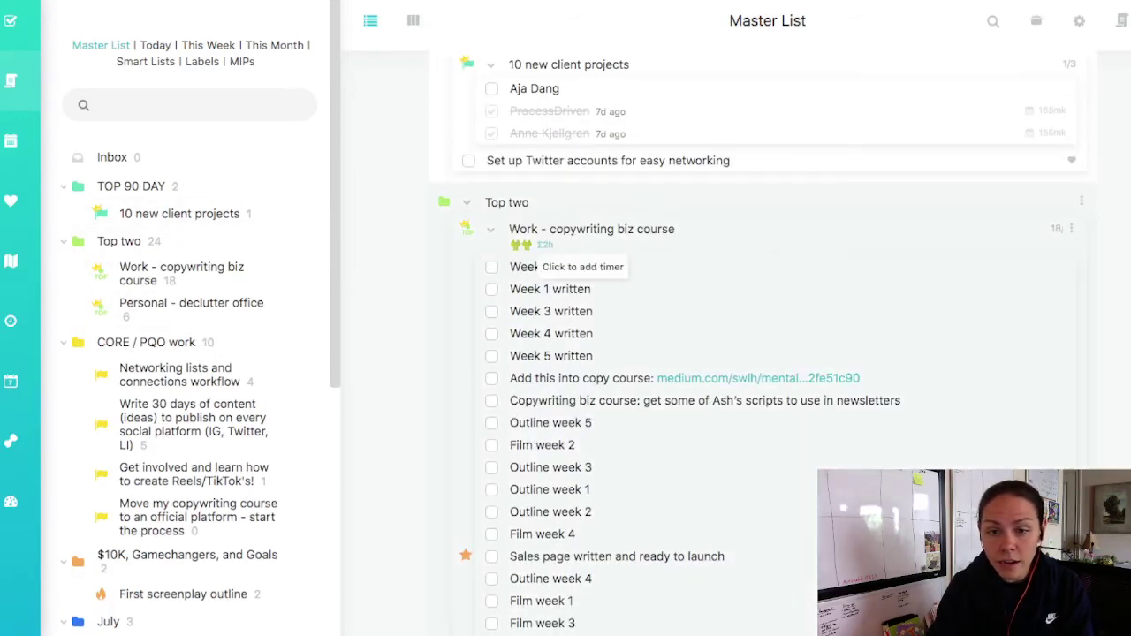
scroll(777, 349, down, 3)
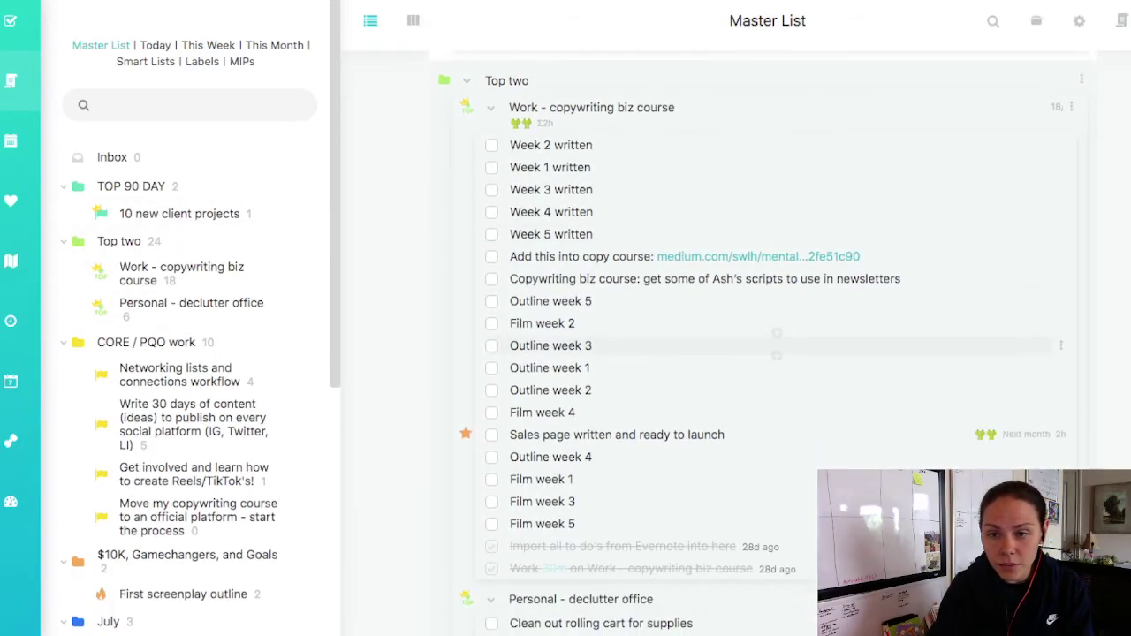
scroll(776, 345, down, 6)
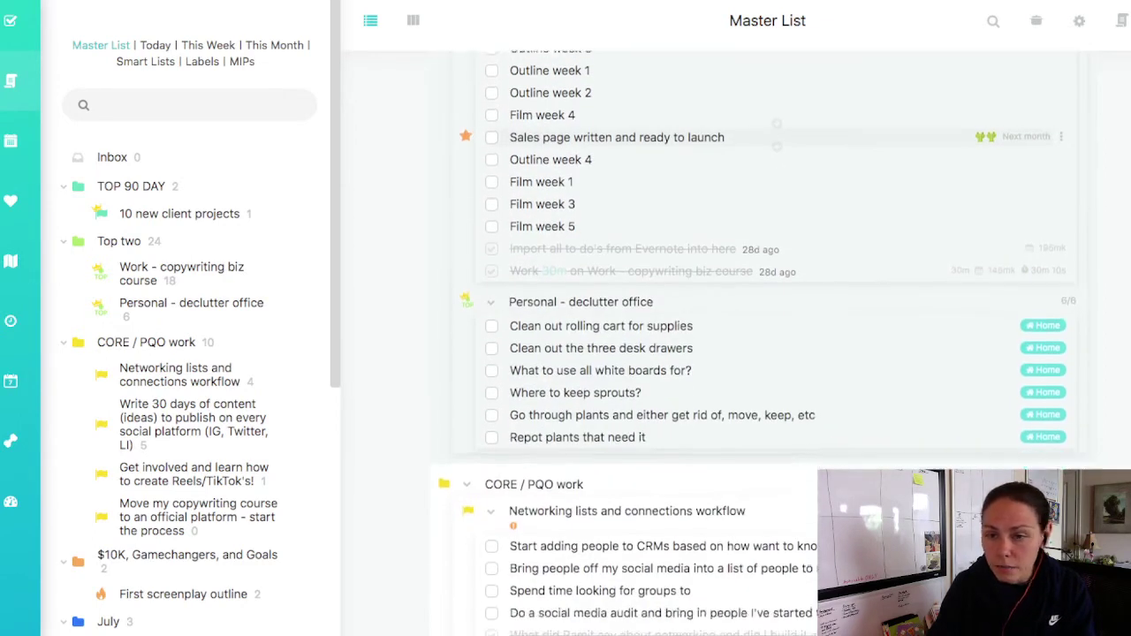
scroll(776, 265, down, 1)
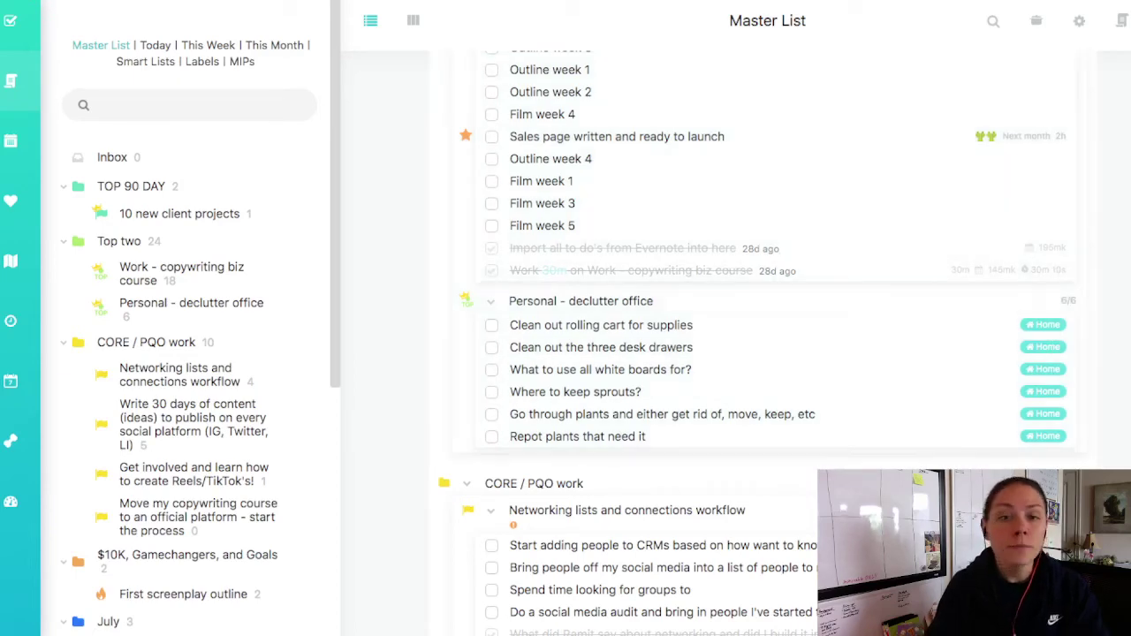
key(alt+Tab)
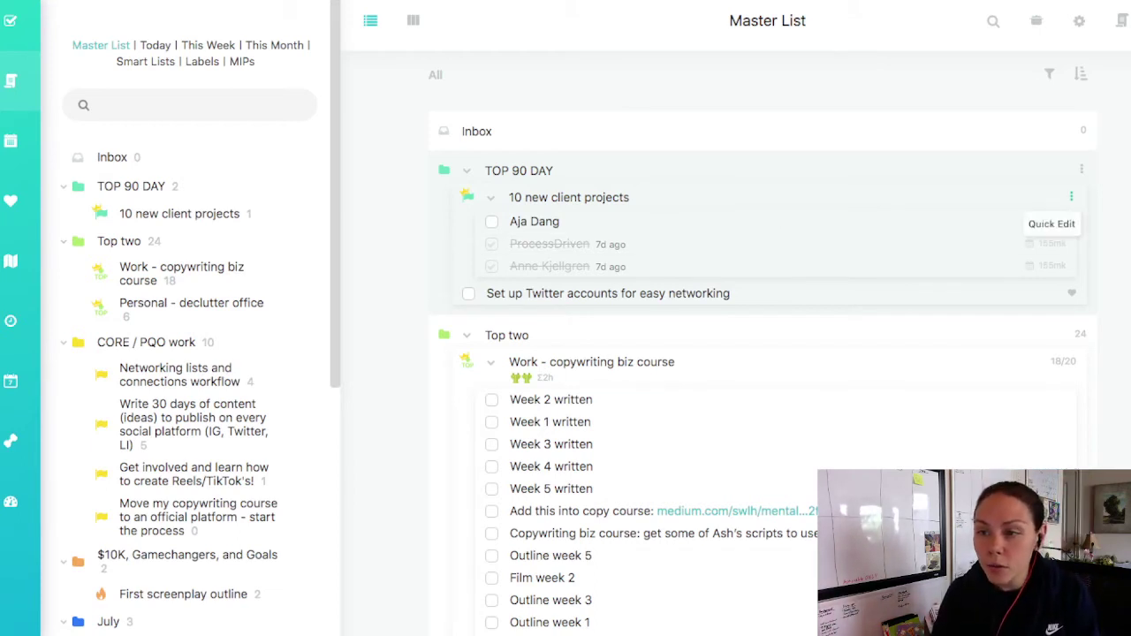
Step: Review the 10 new client projects action list and edit panel, then close the panel
click(1071, 196)
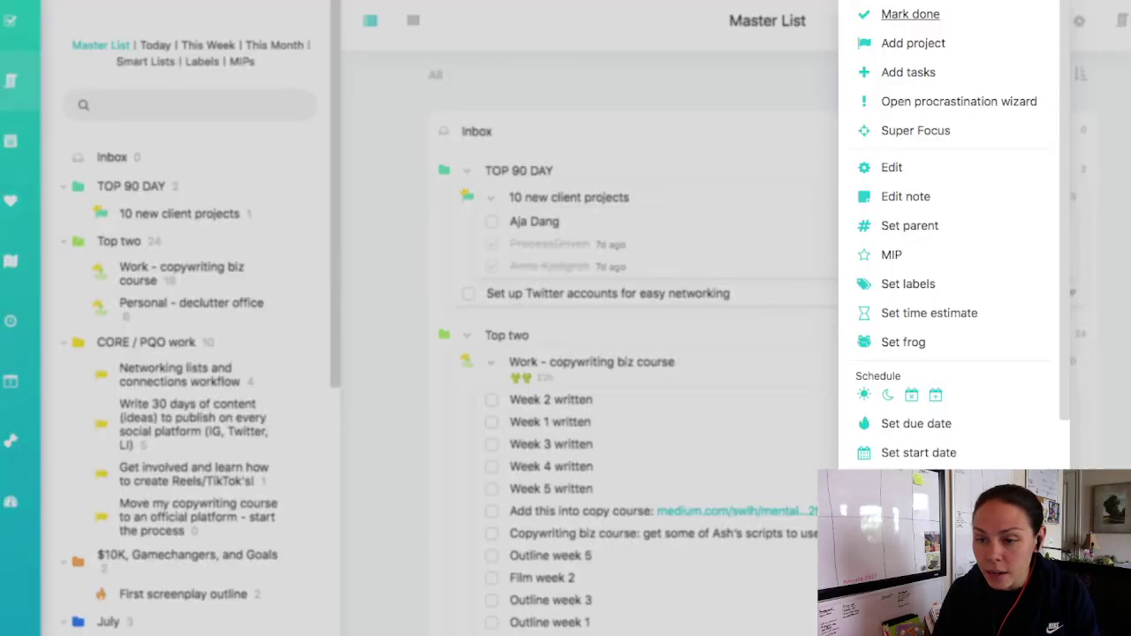
scroll(945, 256, down, 3)
scroll(945, 265, up, 3)
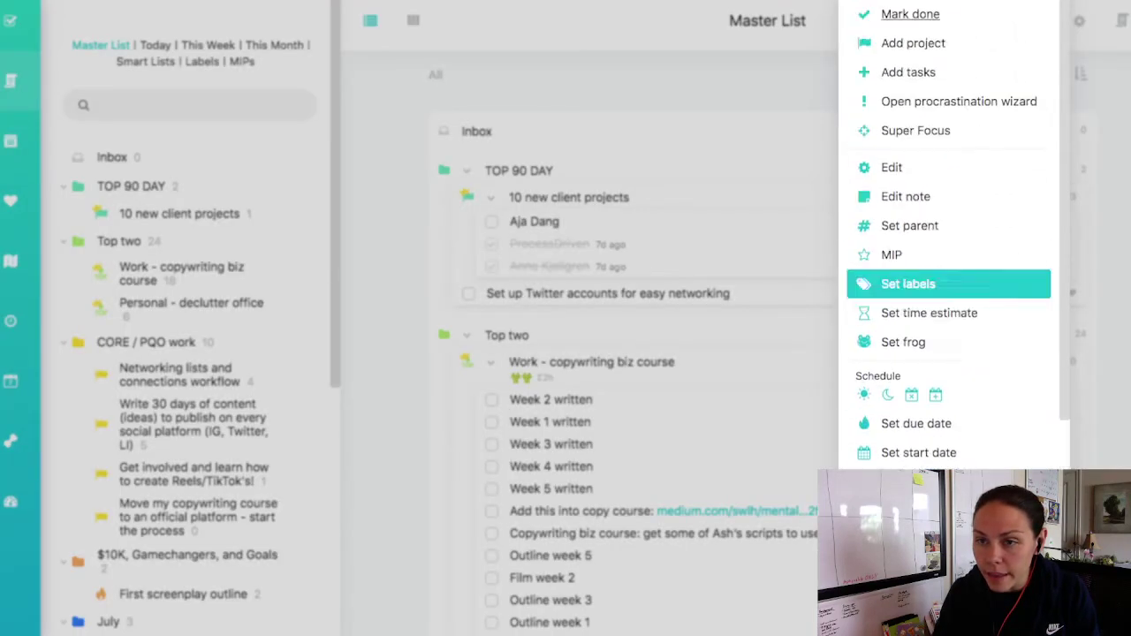
click(919, 167)
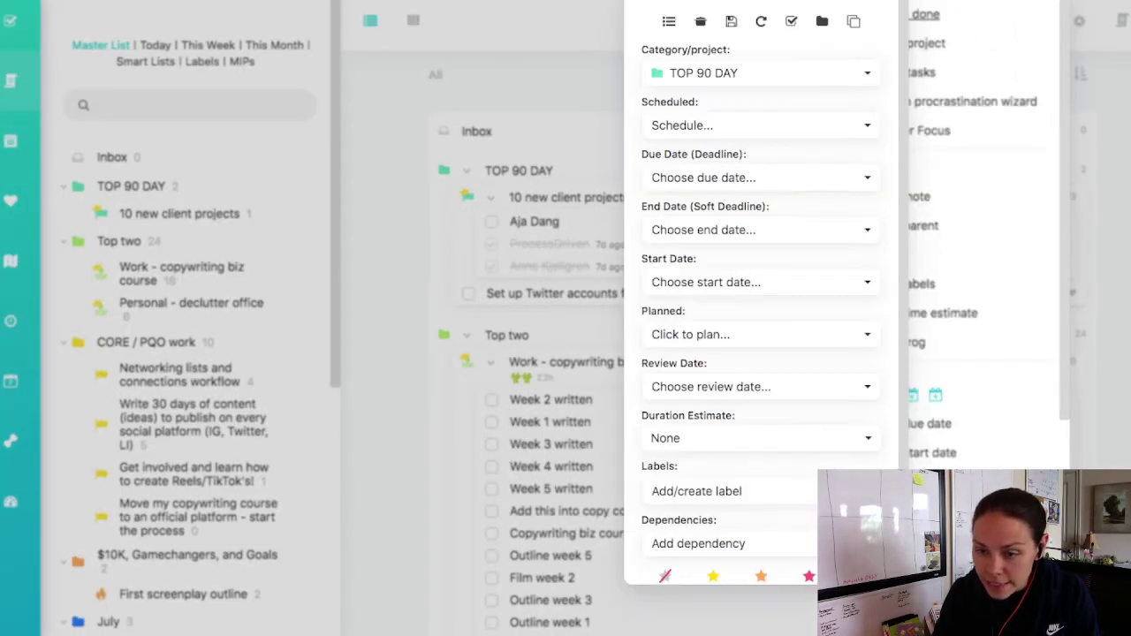
scroll(759, 309, down, 1)
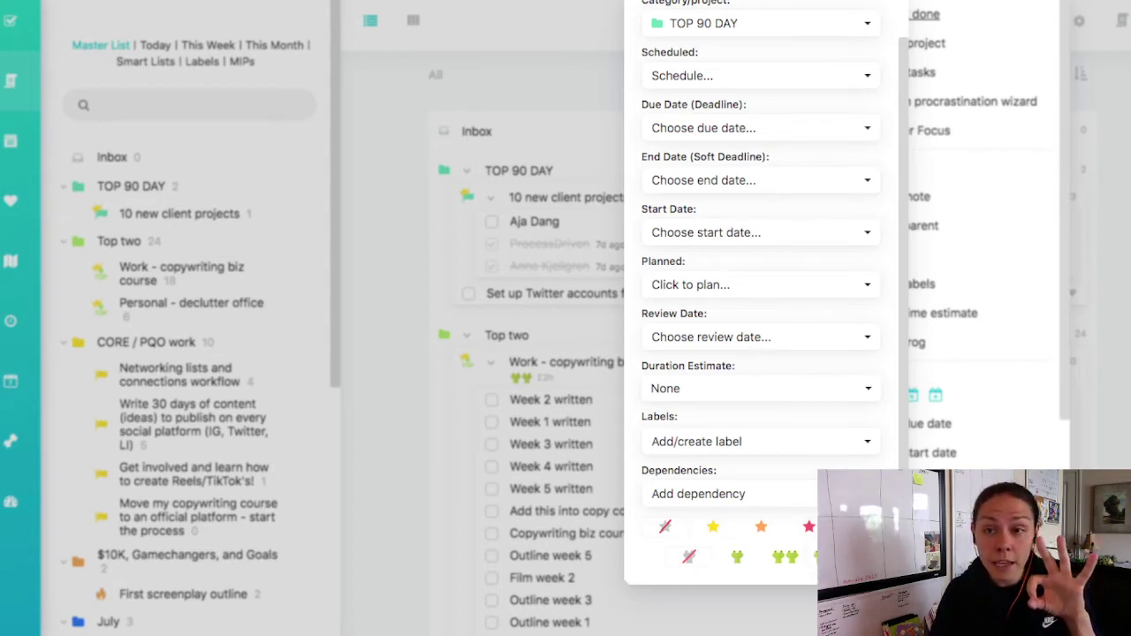
key(Escape)
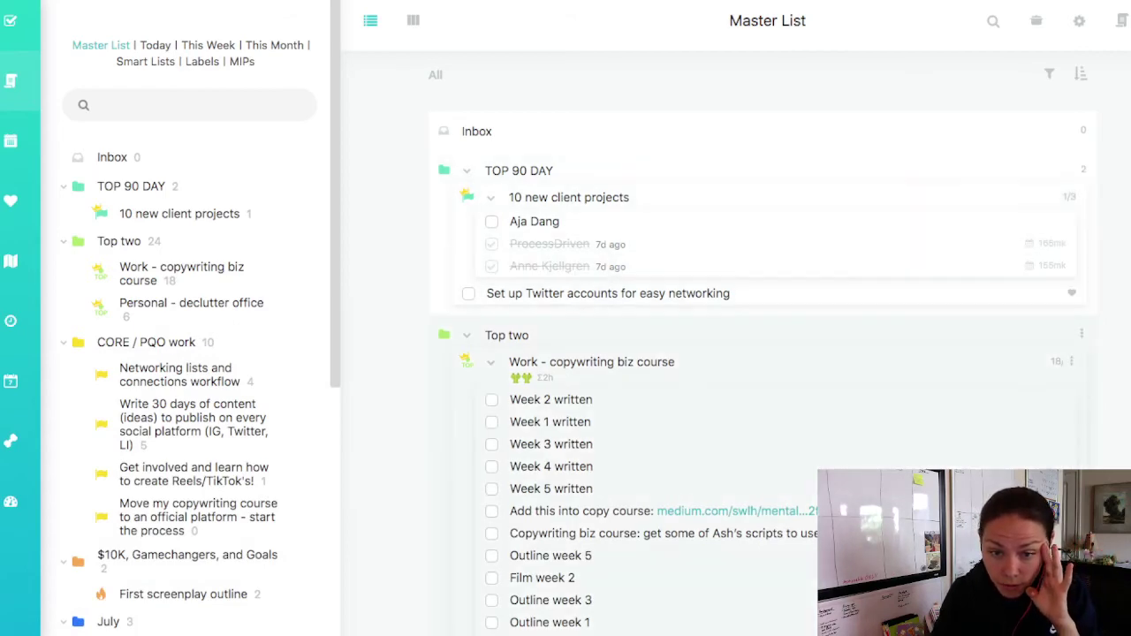
Step: Scroll down the Master List to review the Top two and CORE / PQO work groups
scroll(764, 344, down, 5)
scroll(757, 343, down, 1)
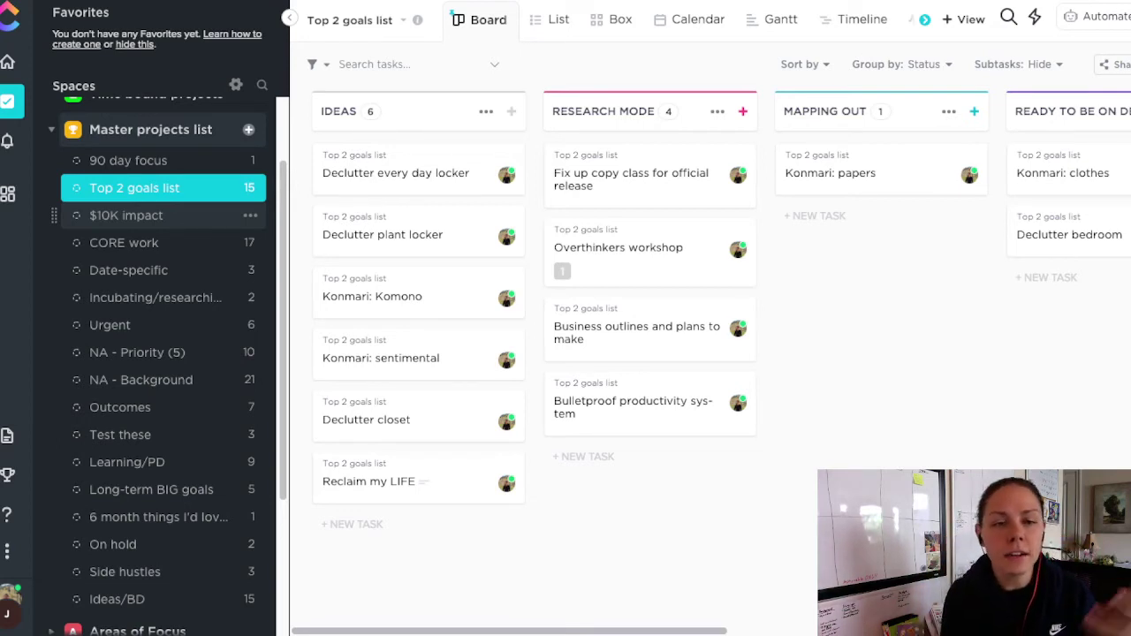
Step: Show the $10K impact board with its Ideas, Research Mode and Mapping Out tasks
click(125, 214)
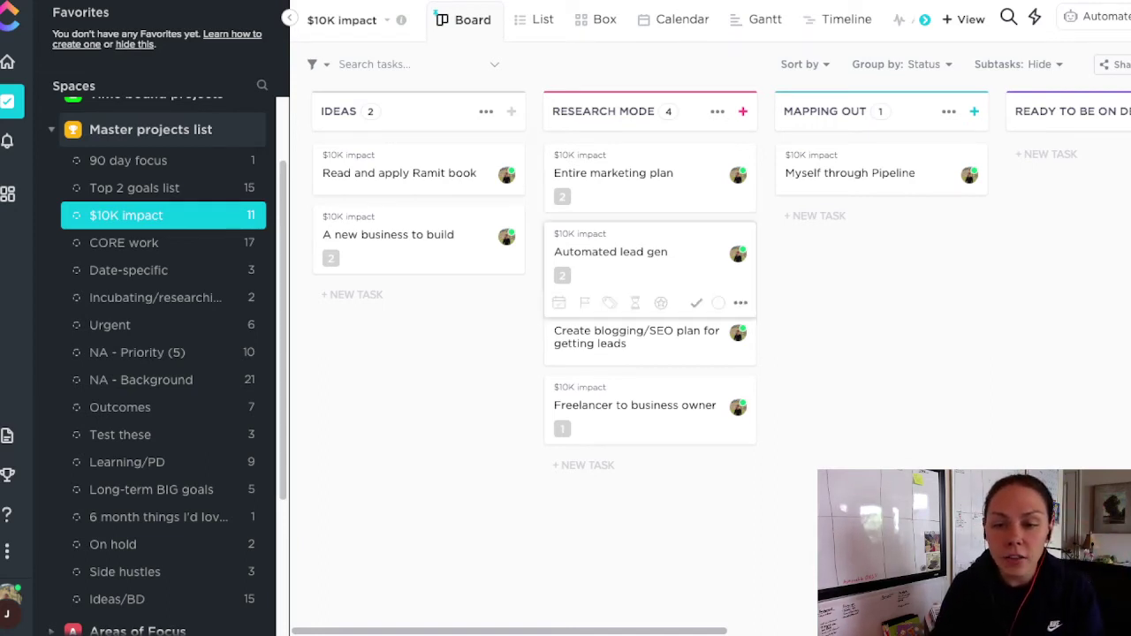
scroll(530, 415, right, 3)
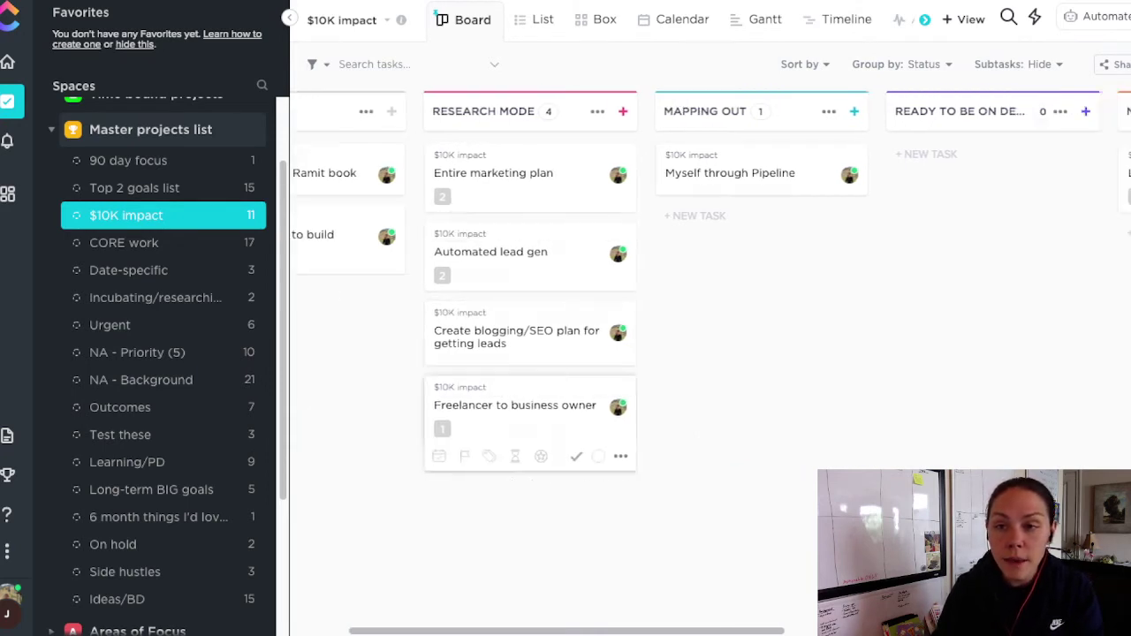
scroll(530, 415, right, 8)
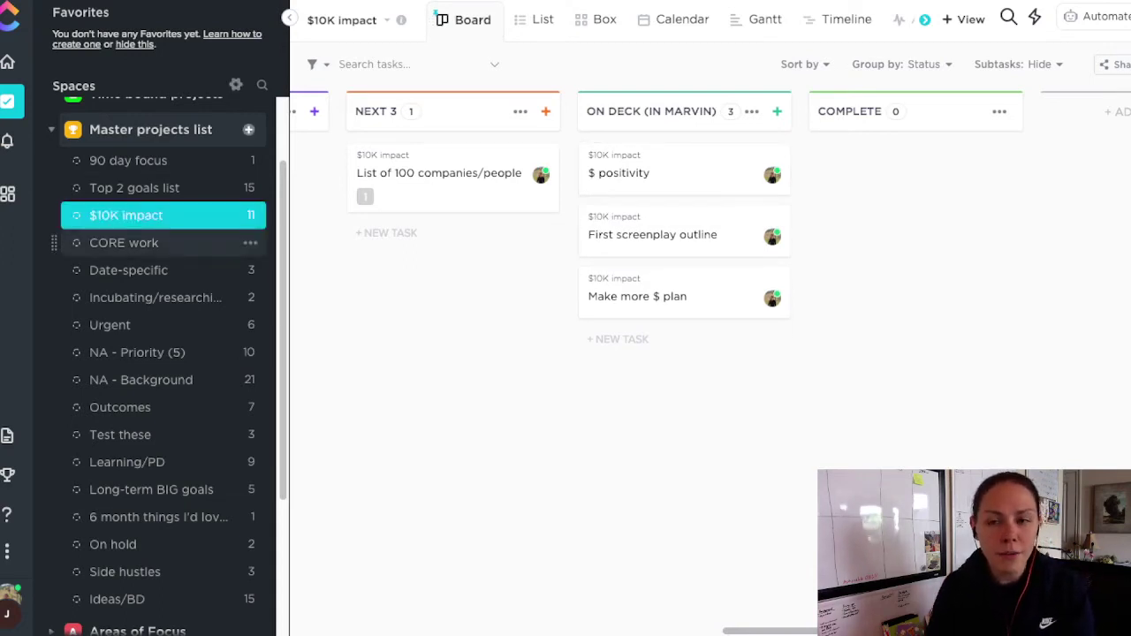
scroll(565, 353, left, 6)
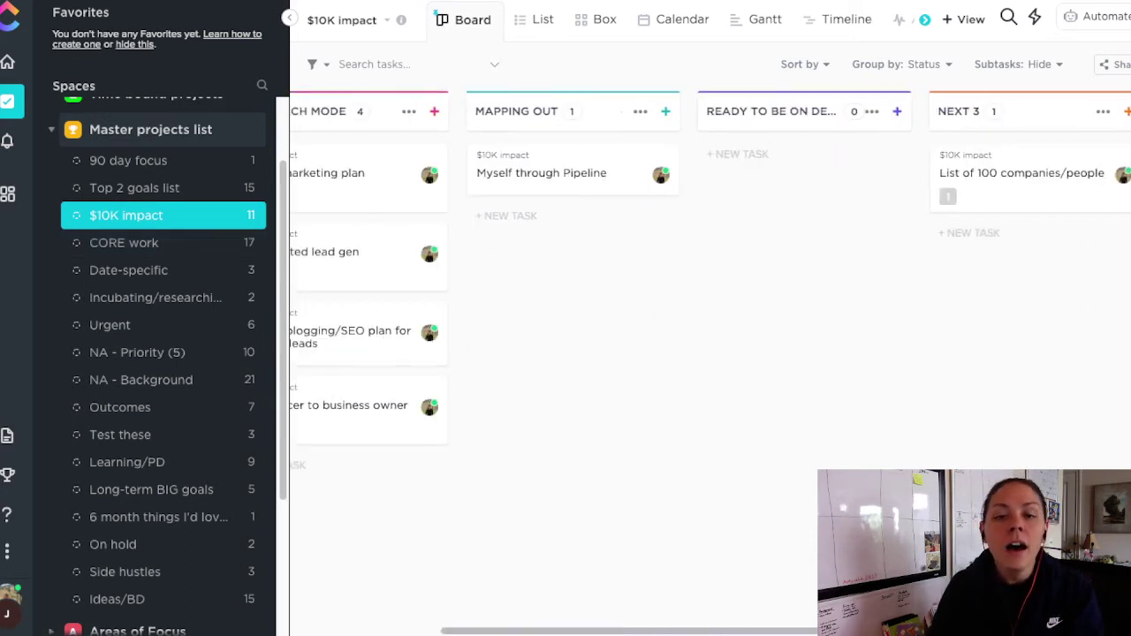
scroll(415, 248, left, 4)
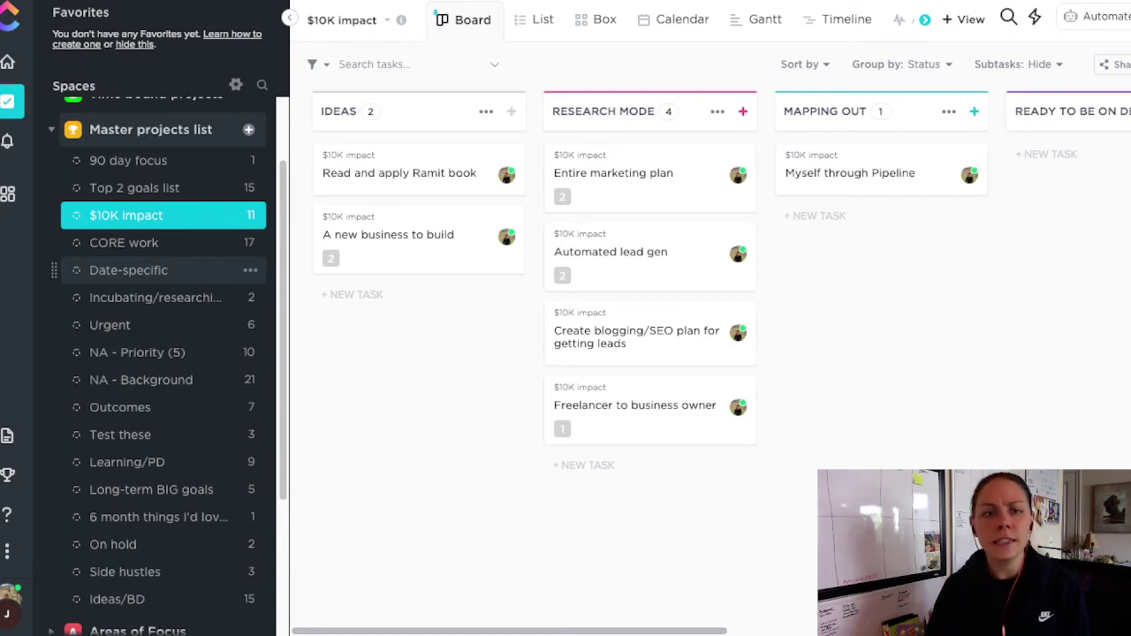
Step: Scroll down the $10K impact board to review its tasks by status
scroll(159, 265, down, 1)
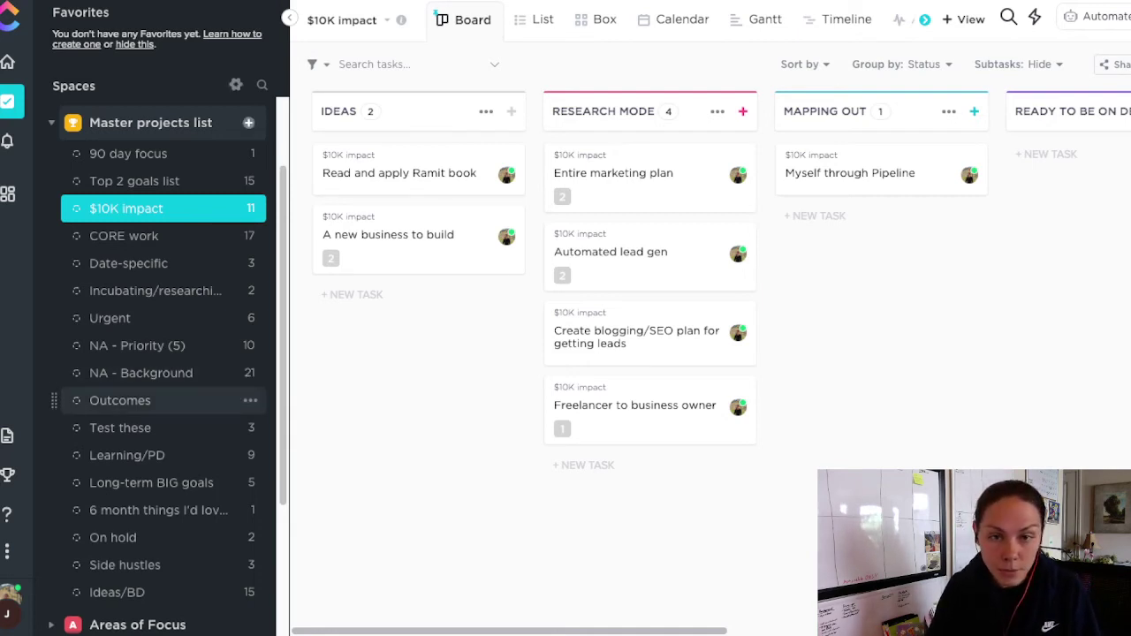
Step: Load the Outcomes list's task board from the Master projects sidebar
click(120, 401)
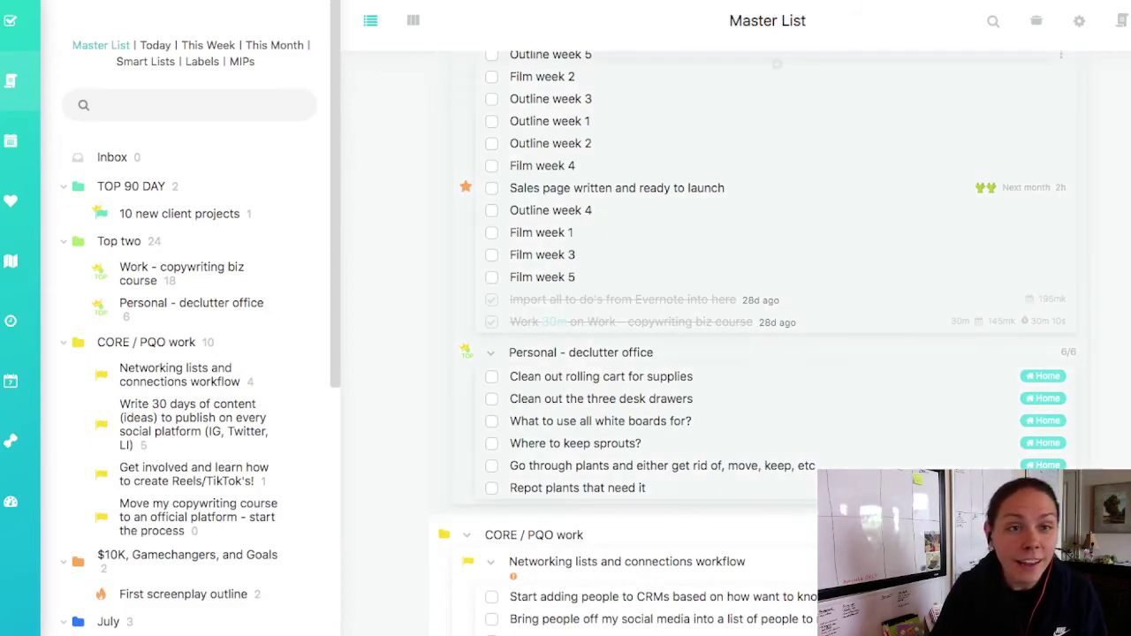
Step: Go to the Main View, scroll through My Day's targets and Today list, and advance to Tuesday 13
click(11, 20)
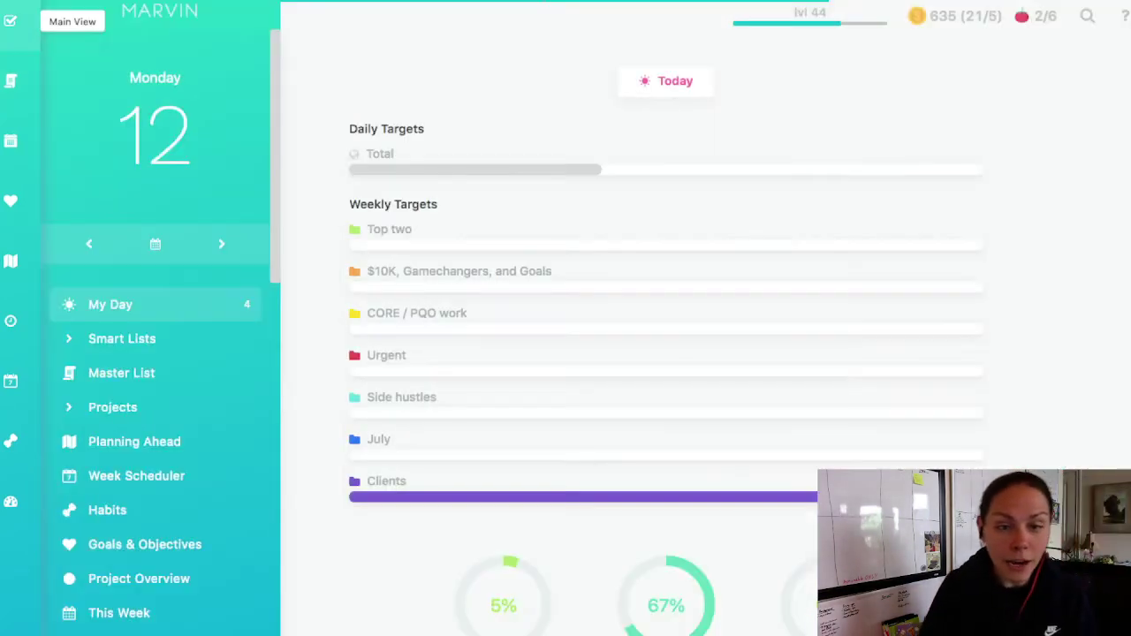
scroll(665, 353, down, 8)
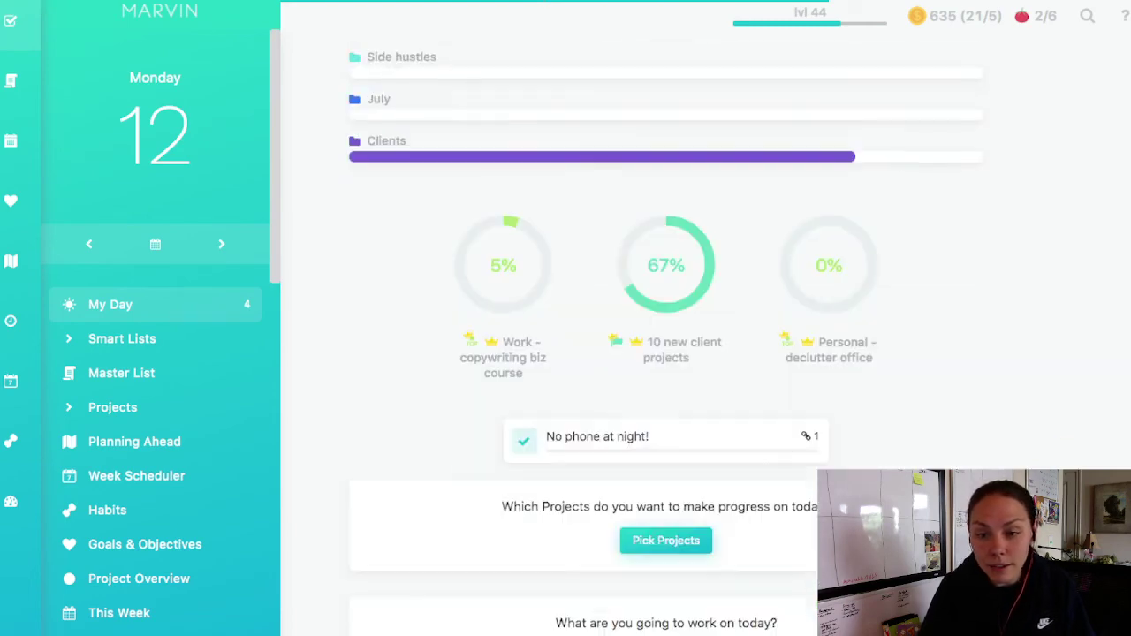
scroll(665, 353, down, 2)
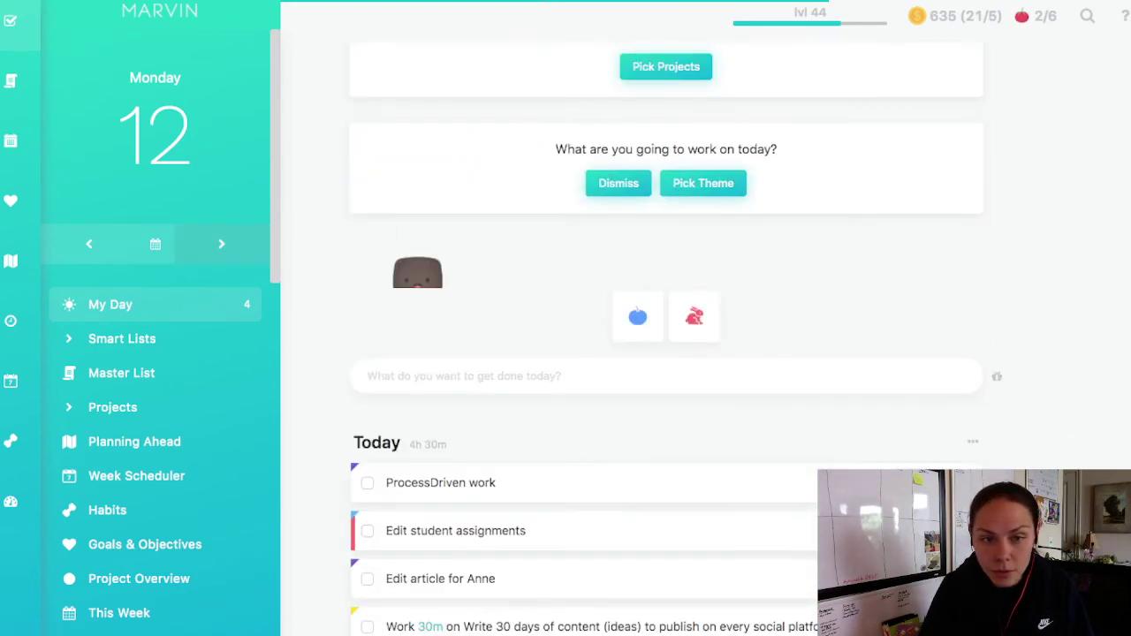
click(221, 244)
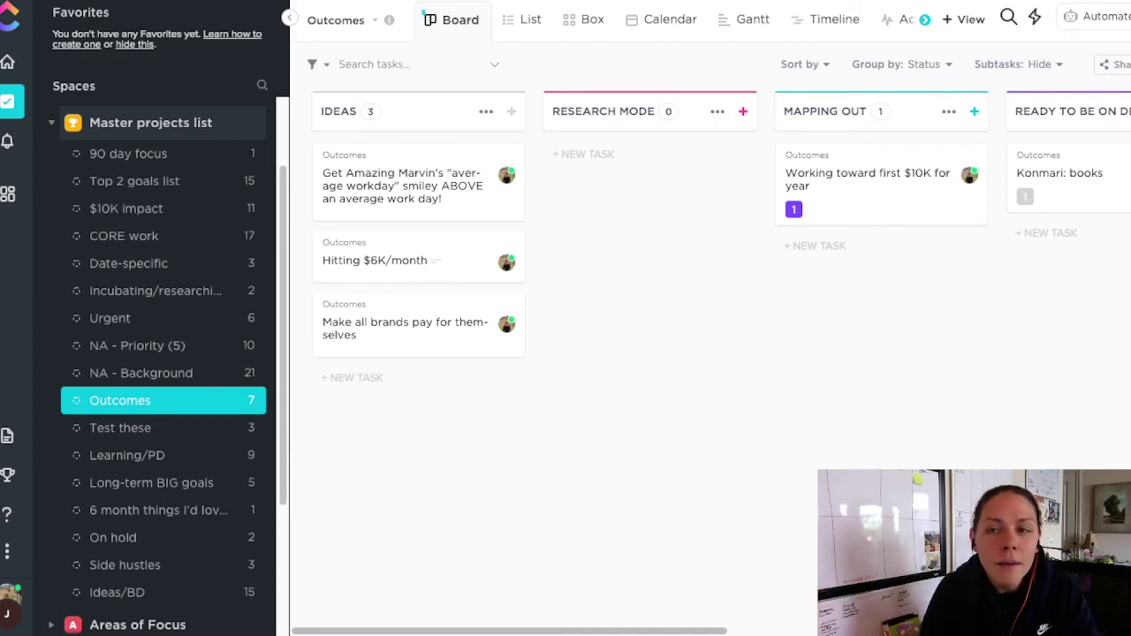
Step: Scroll through the ClickUp Outcomes board, then switch to Amazing Marvin with Super+Tab
scroll(159, 353, down, 4)
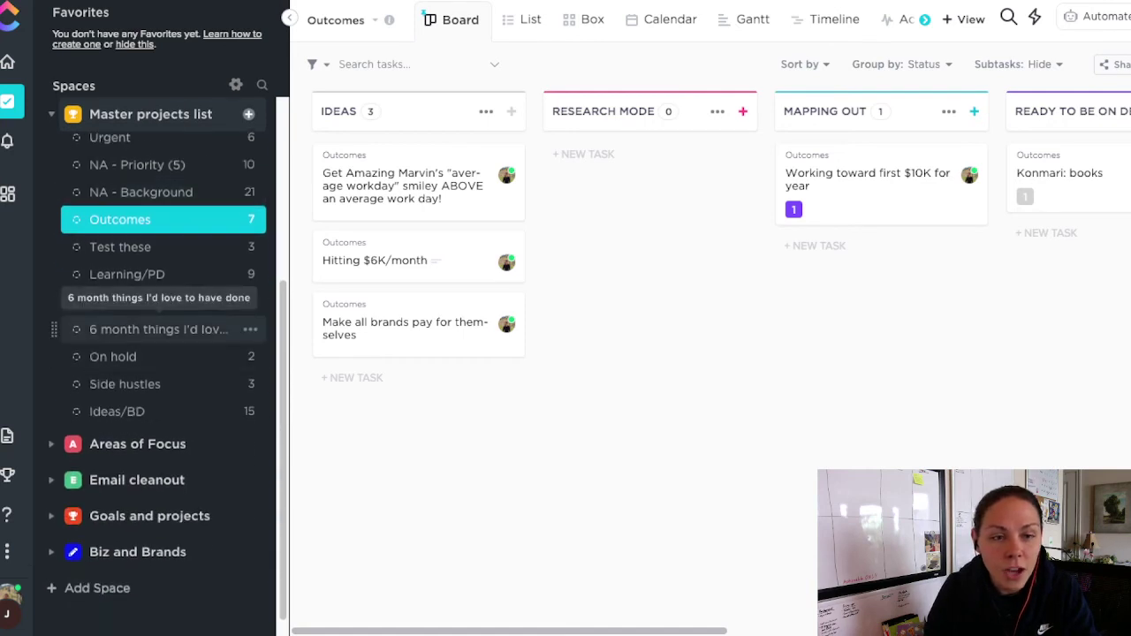
scroll(159, 328, up, 1)
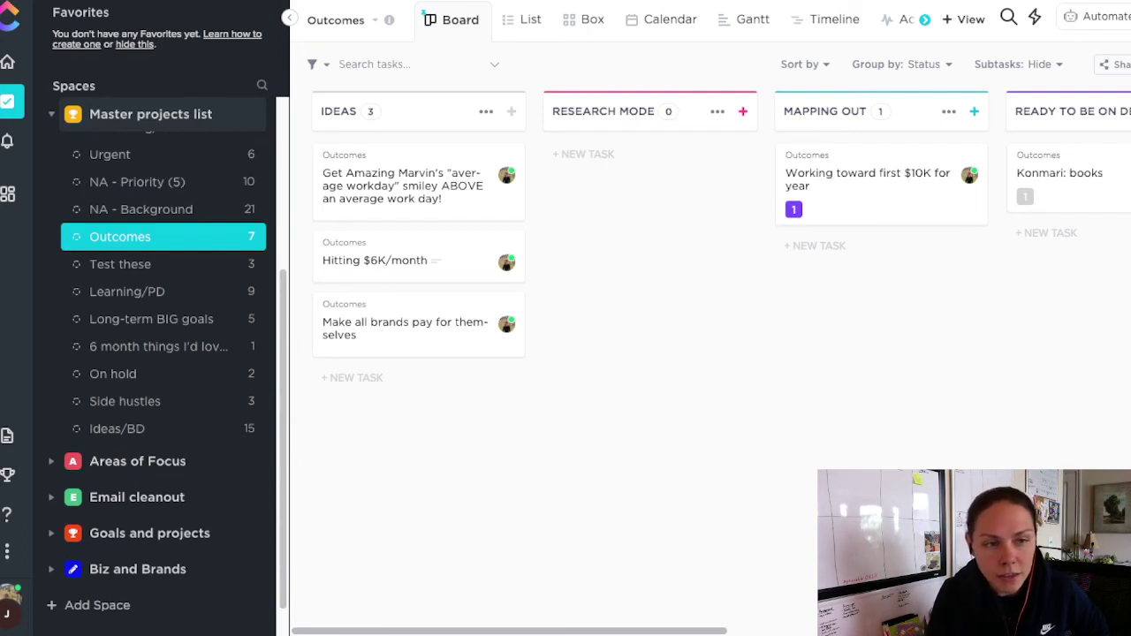
scroll(163, 413, up, 4)
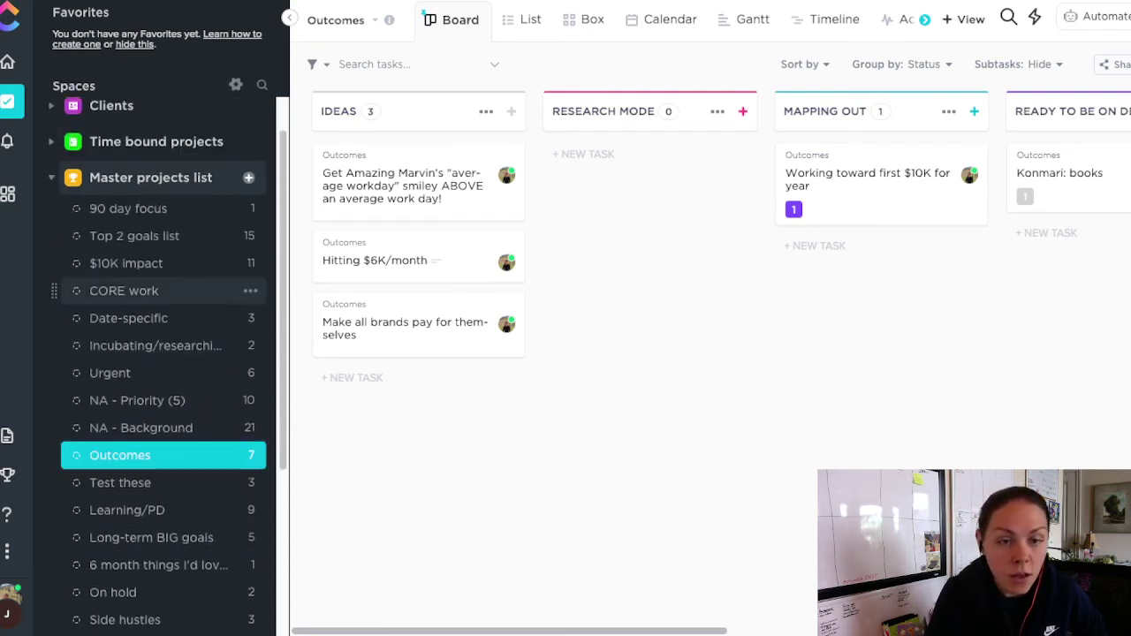
scroll(159, 147, down, 2)
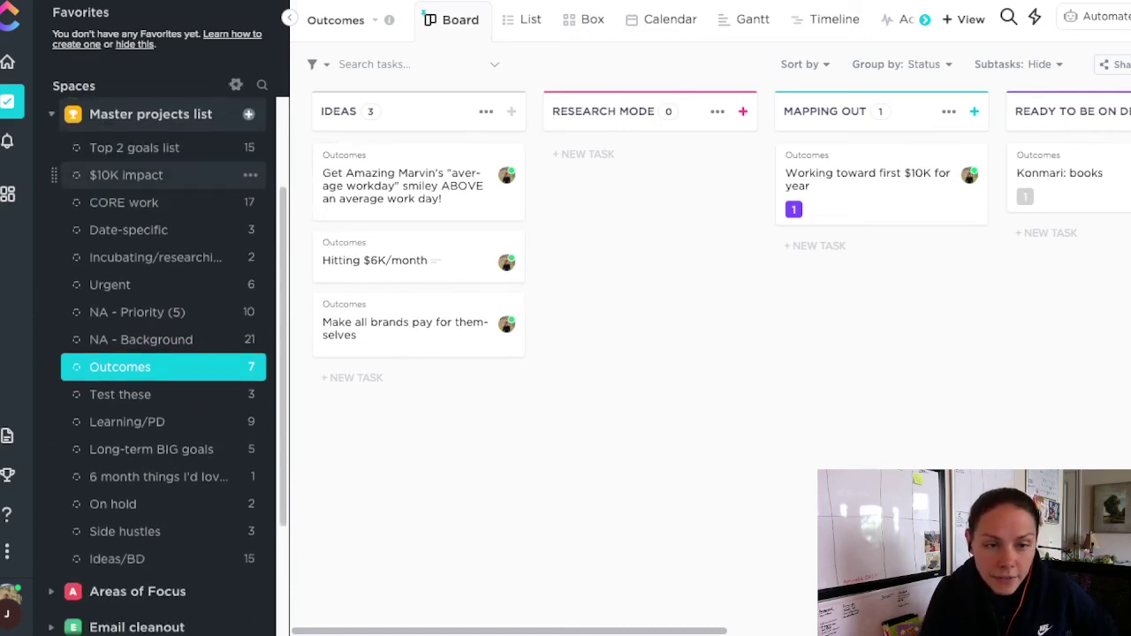
scroll(159, 340, up, 3)
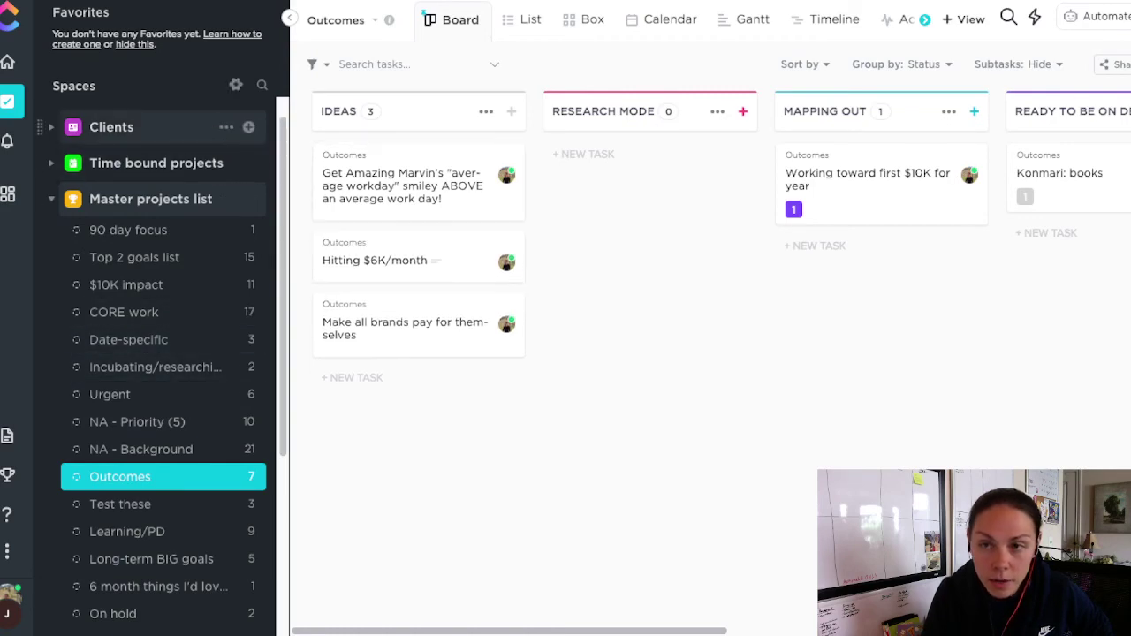
key(super+Tab)
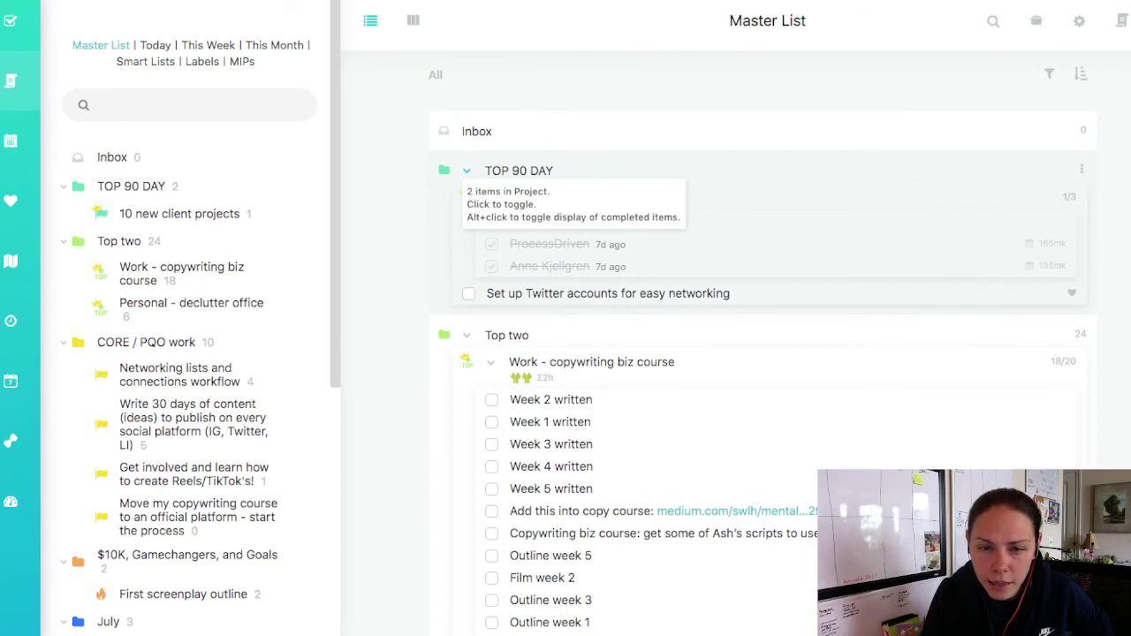
Step: Collapse the TOP 90 DAY, Top two, CORE / PQO work, $10K, July, Urgent, Clients and Time bound categories
click(466, 334)
click(466, 171)
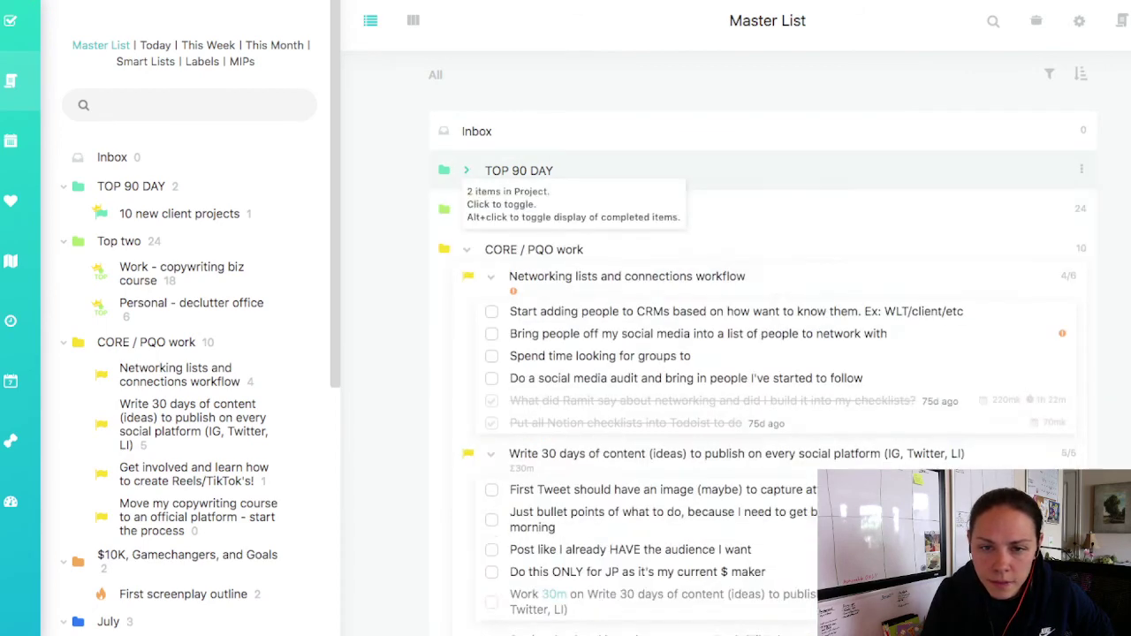
click(466, 249)
click(467, 288)
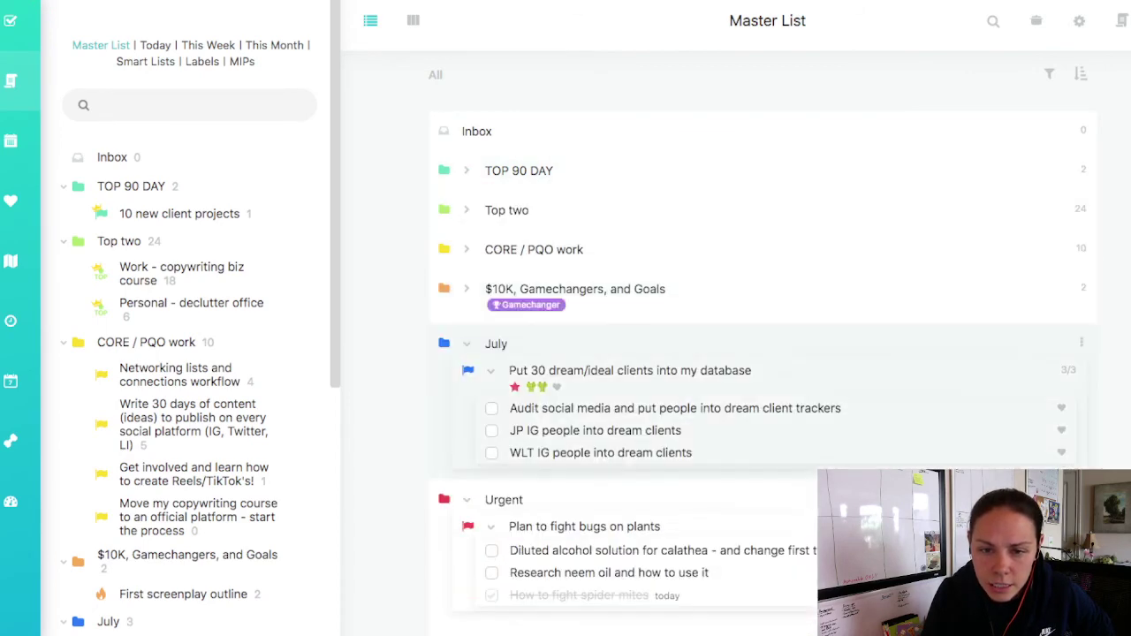
click(466, 340)
click(467, 383)
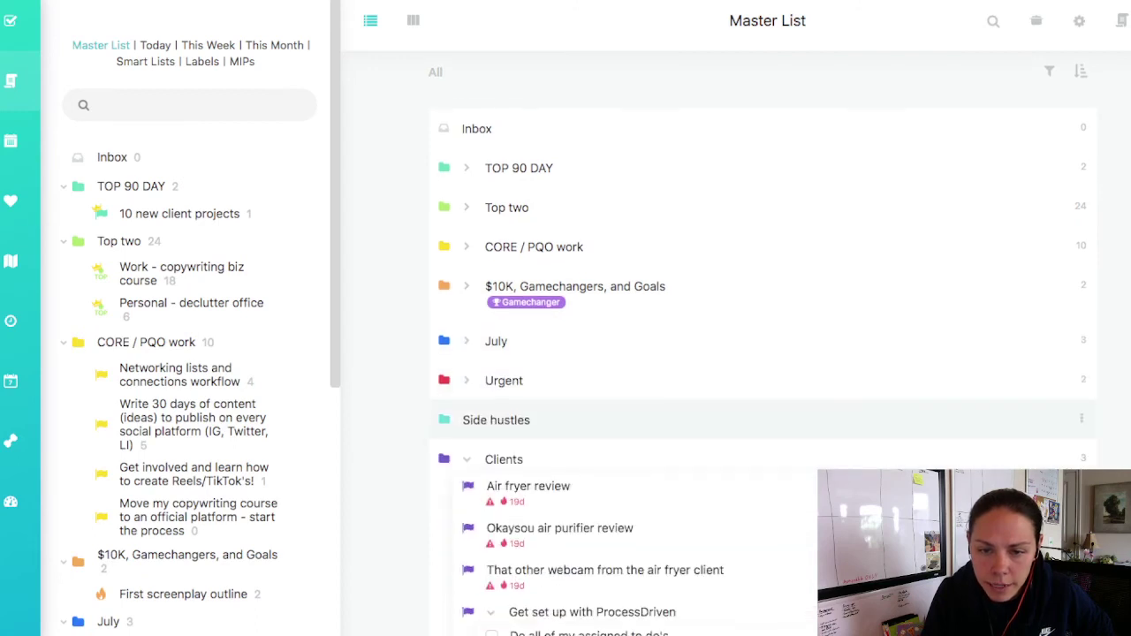
click(467, 456)
click(467, 495)
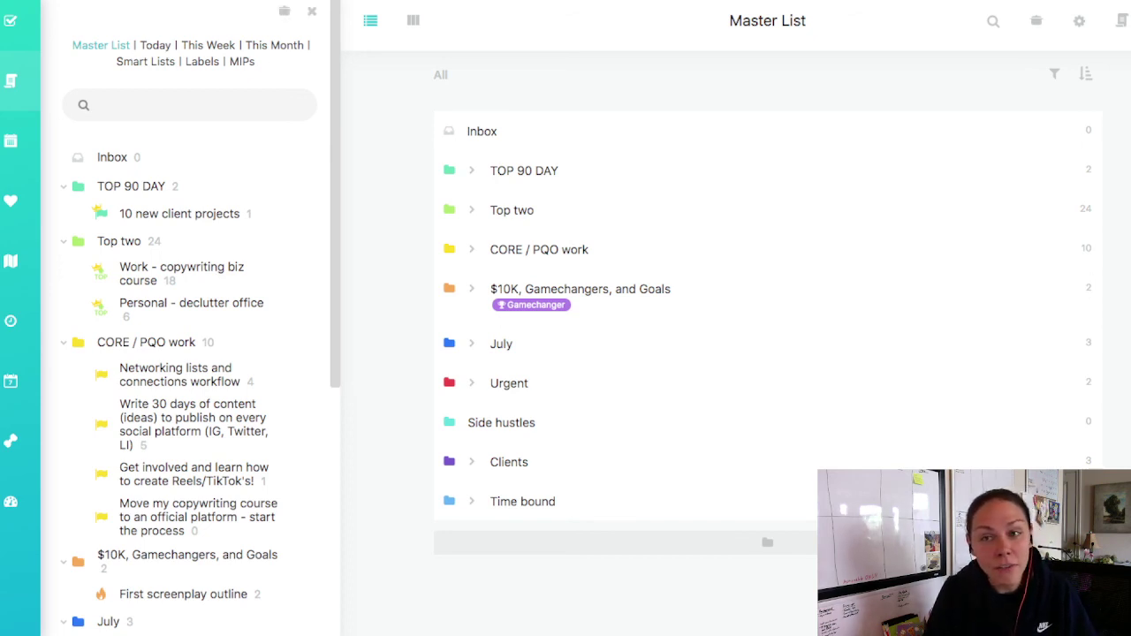
Step: Switch to the Main View and close the Master List sidebar to show the Today dashboard
click(11, 20)
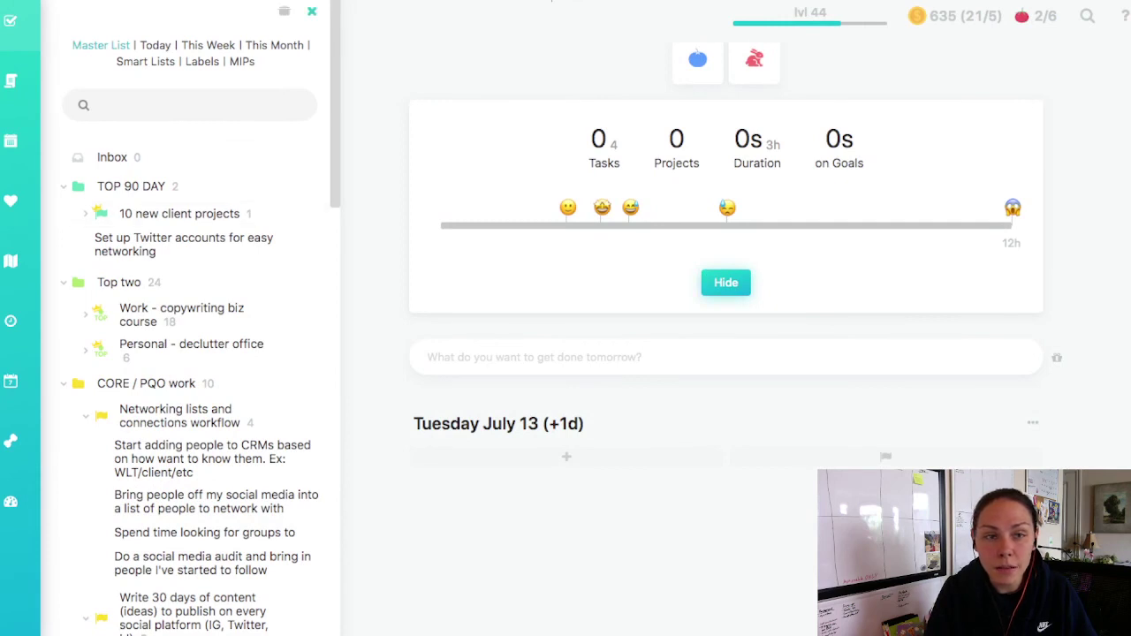
click(312, 11)
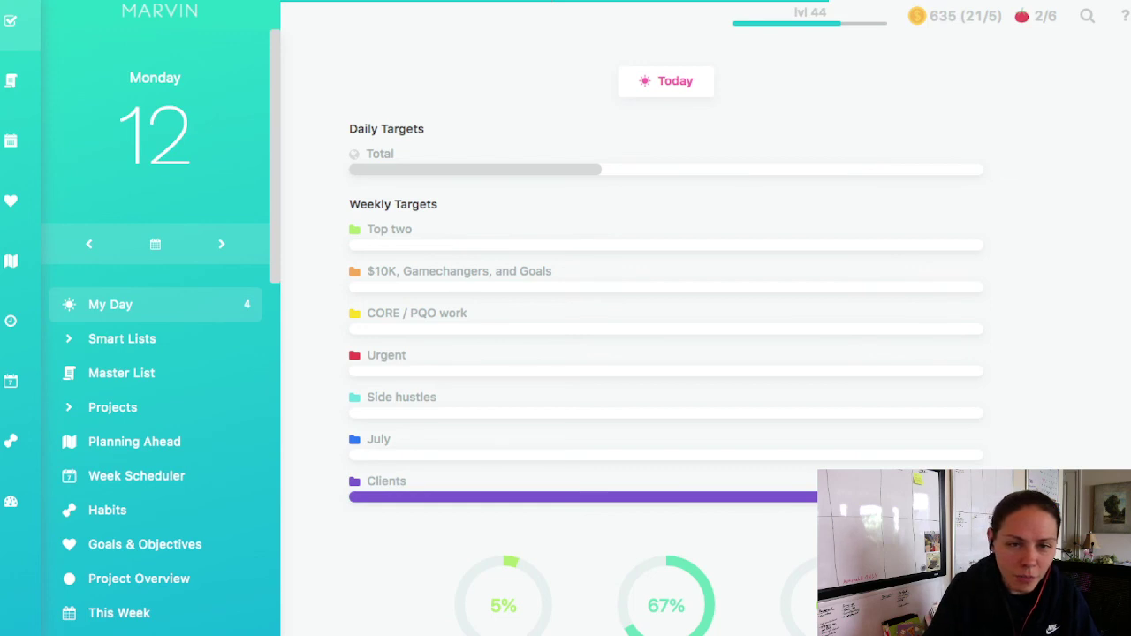
scroll(665, 353, down, 1)
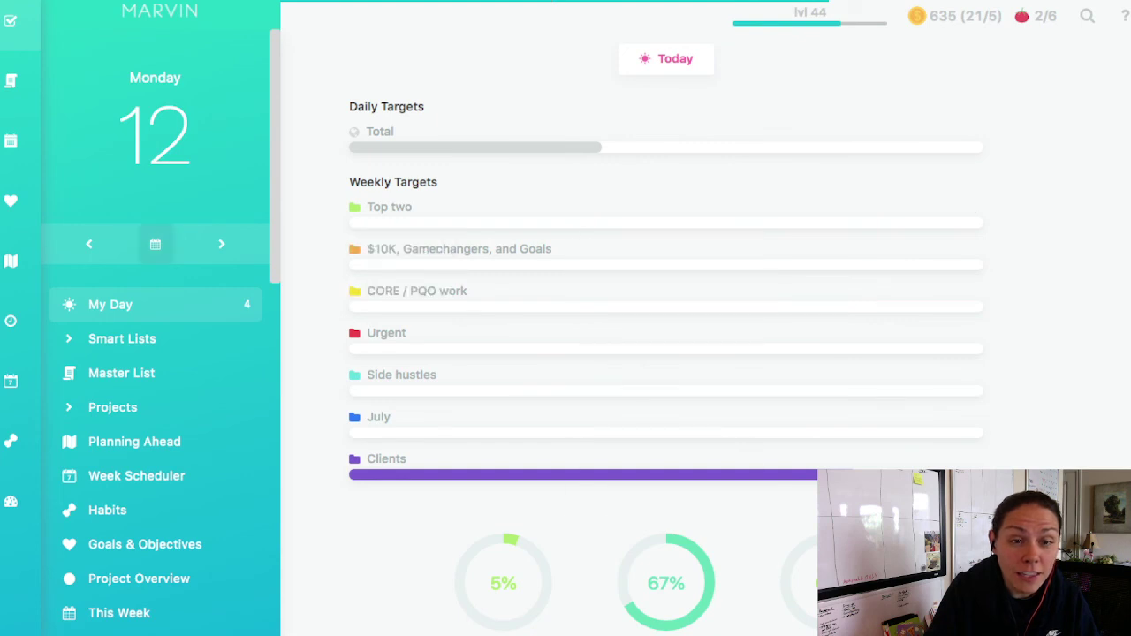
click(89, 244)
click(89, 244)
click(89, 243)
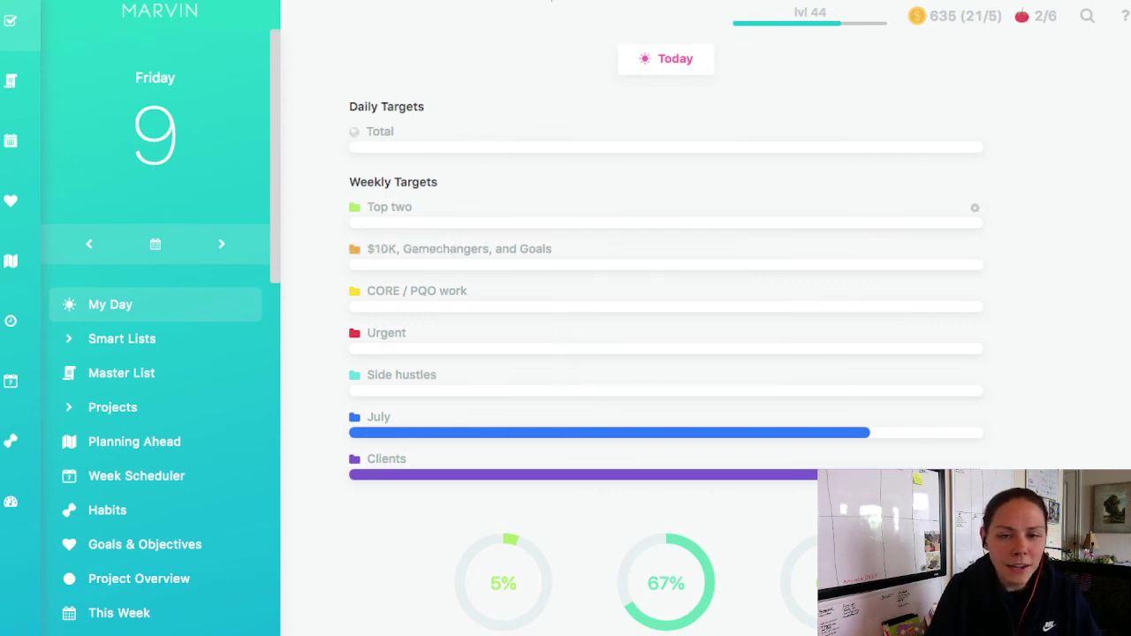
click(221, 244)
click(221, 244)
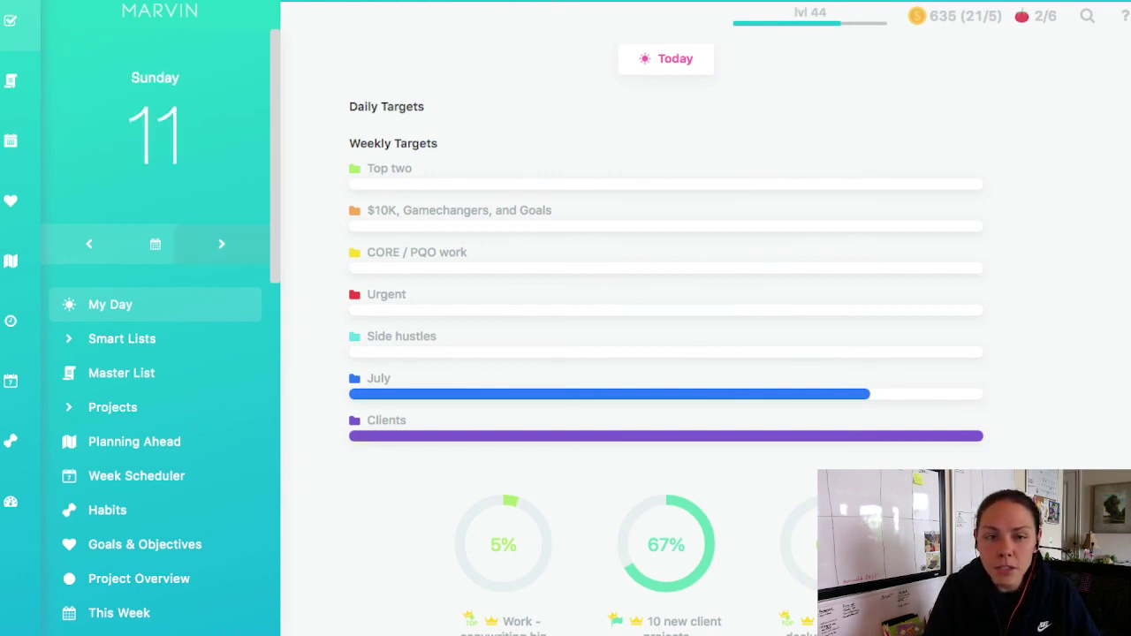
click(221, 244)
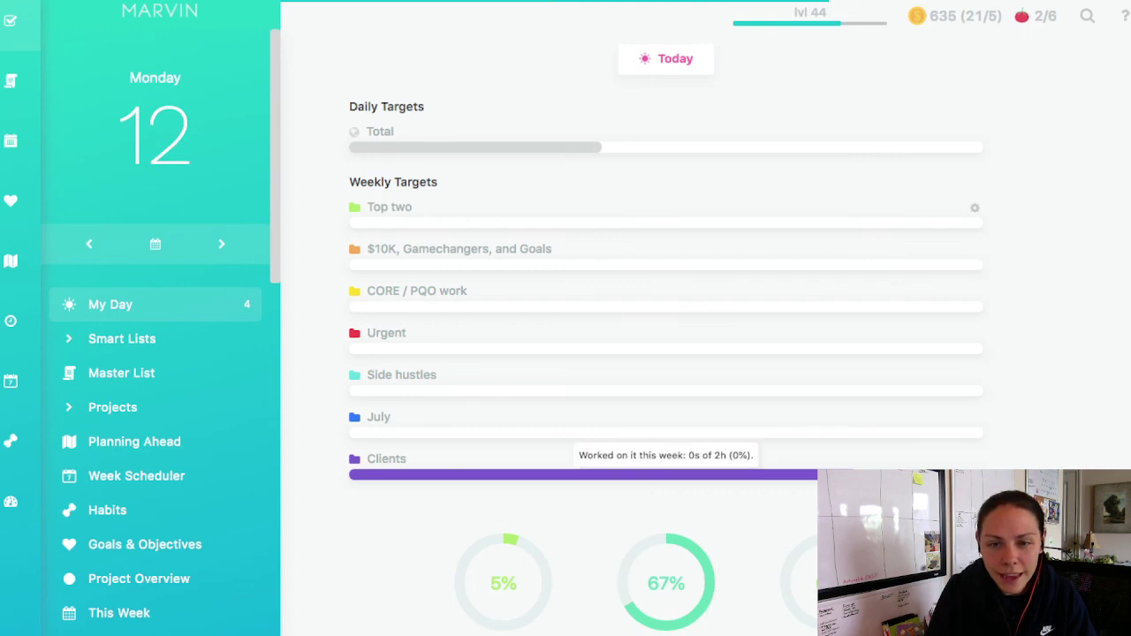
scroll(671, 459, down, 3)
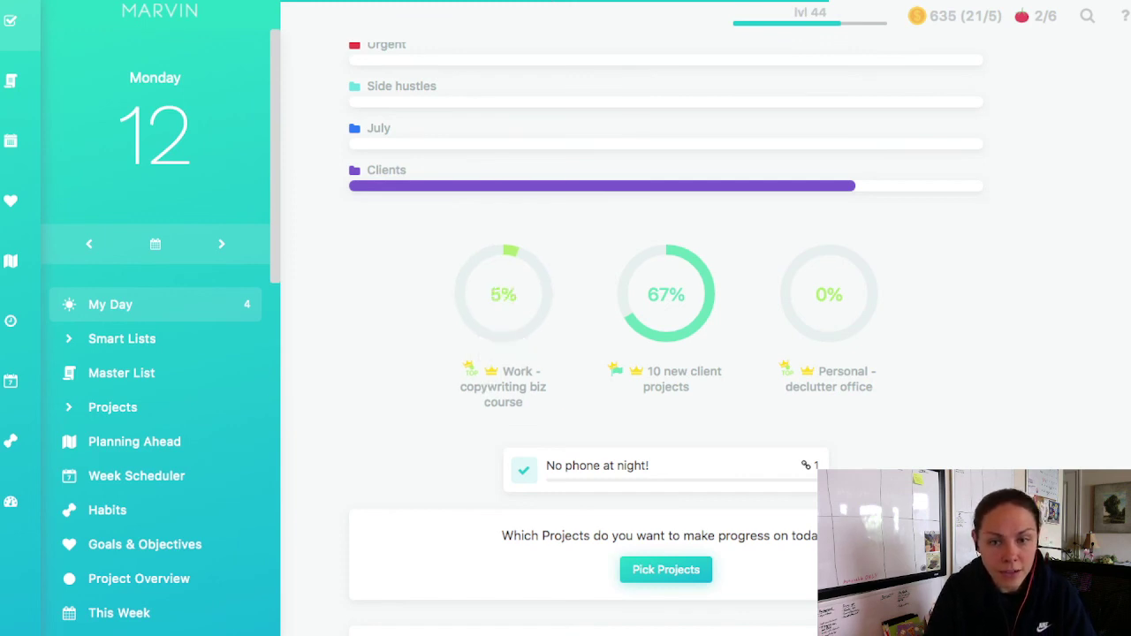
scroll(665, 353, down, 3)
scroll(666, 354, down, 3)
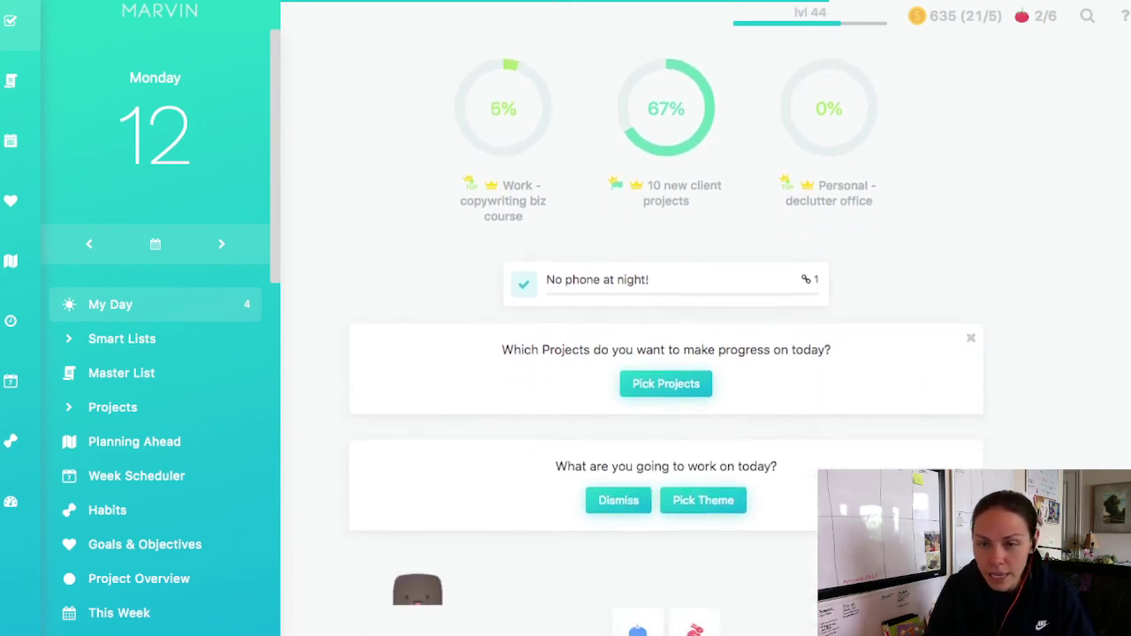
scroll(665, 353, down, 5)
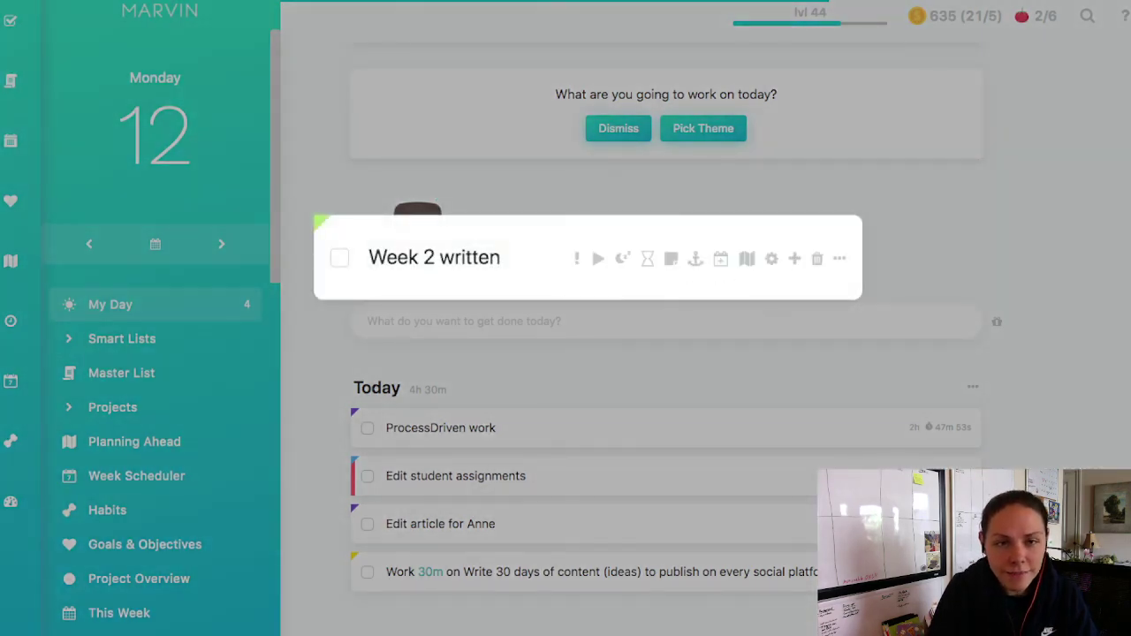
scroll(663, 353, up, 5)
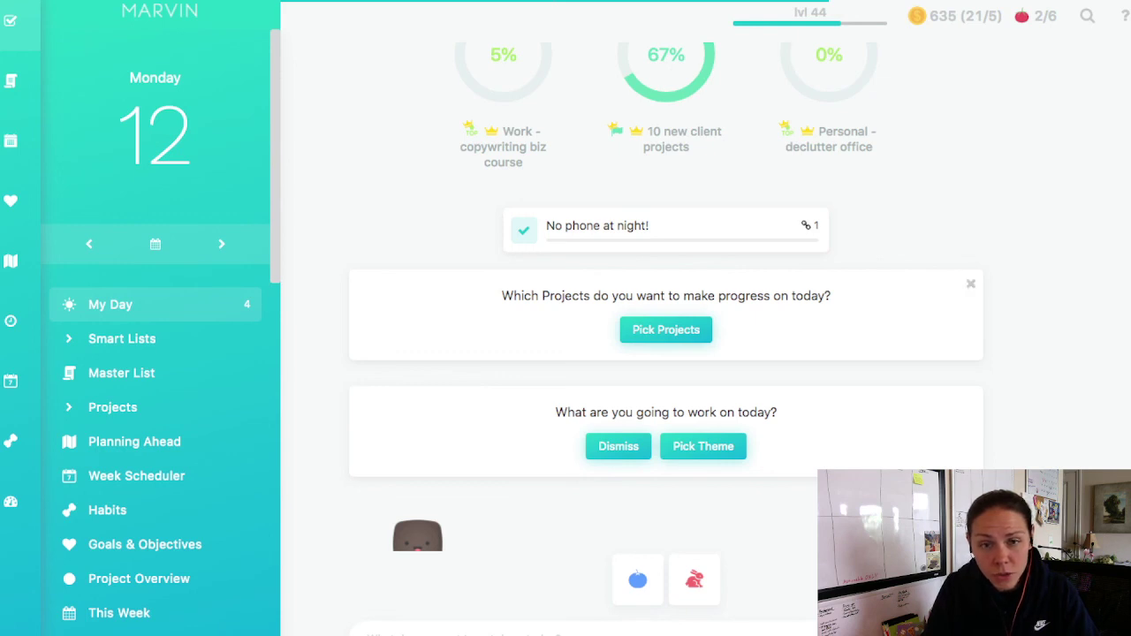
scroll(665, 318, up, 6)
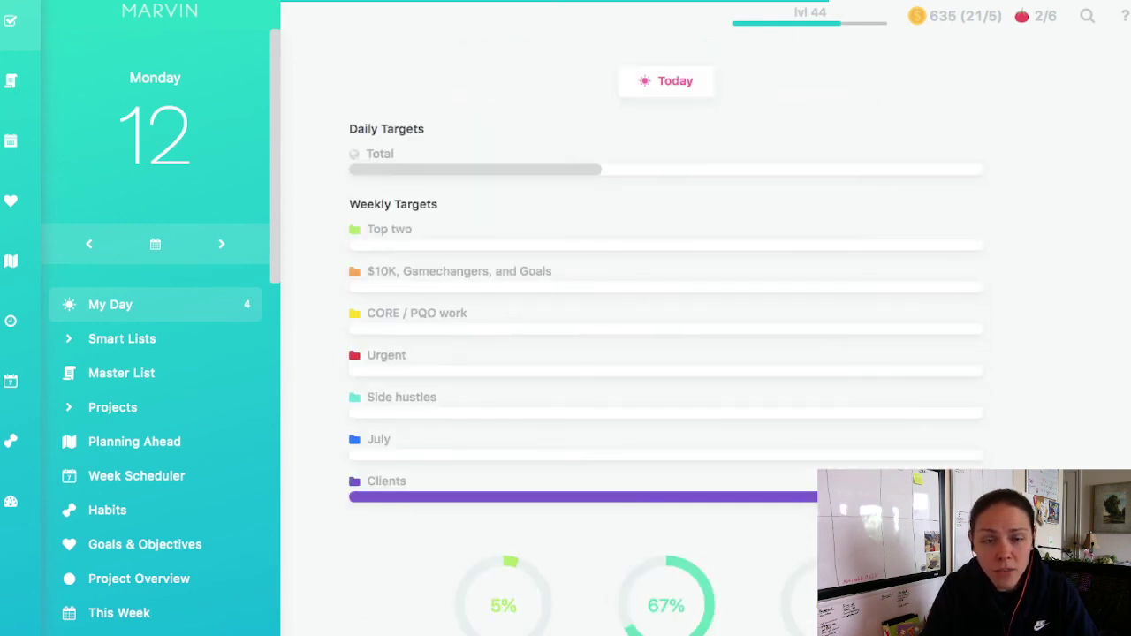